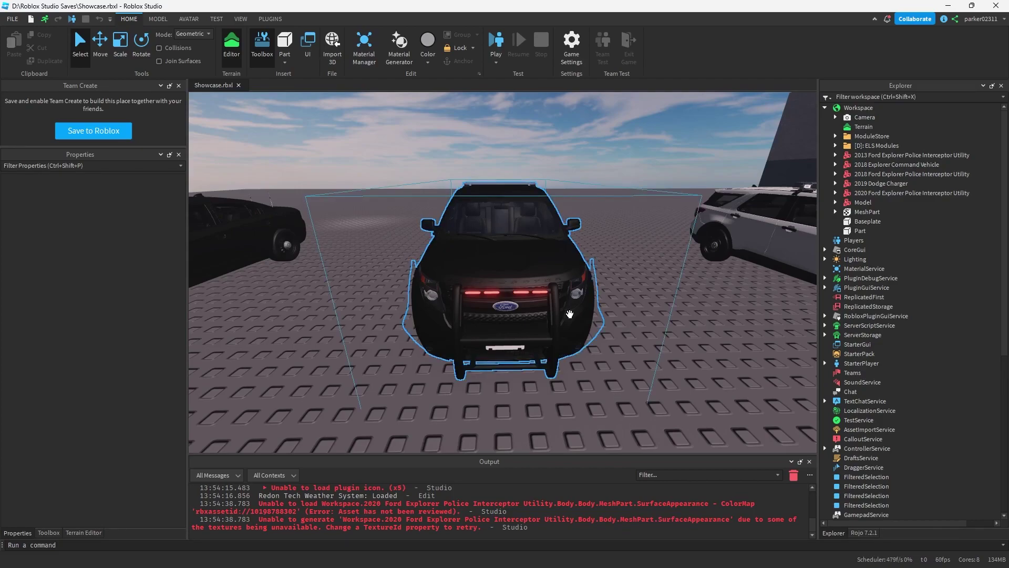
# Expand the 2013 Ford Explorer Police Interceptor Utility model down to the parts of its Body's Lightbar group.
pyautogui.click(570, 313)
pyautogui.press('a')
pyautogui.moveTo(562, 408); pyautogui.dragTo(559, 420, button='right')
pyautogui.press('d')
pyautogui.click(566, 418)
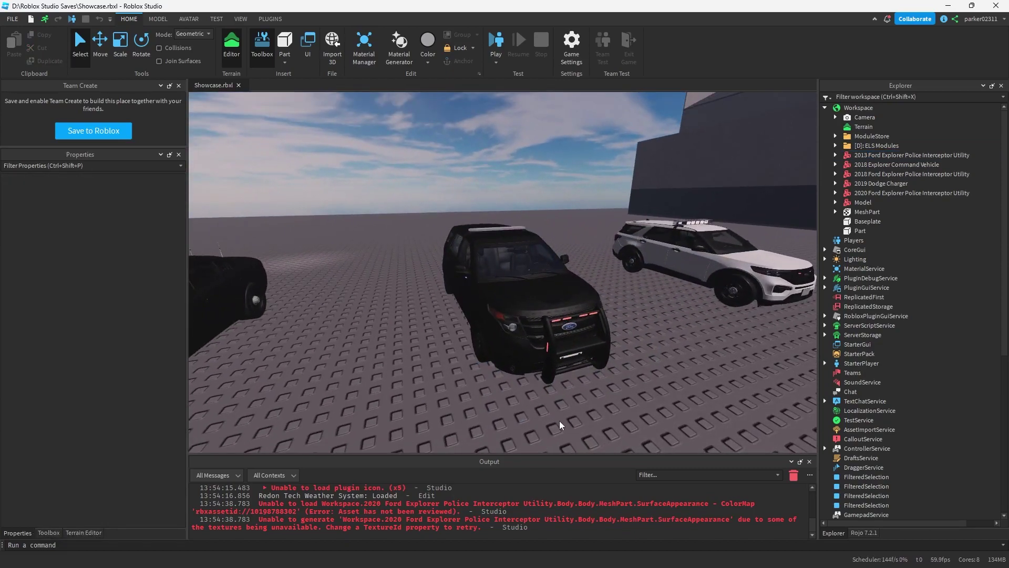
pyautogui.doubleClick(888, 155)
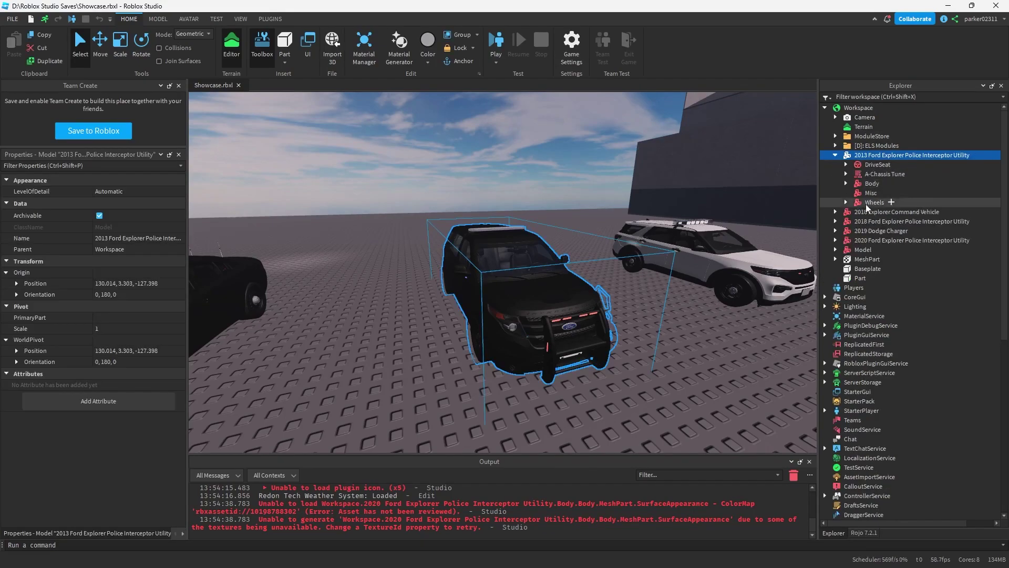
pyautogui.click(846, 184)
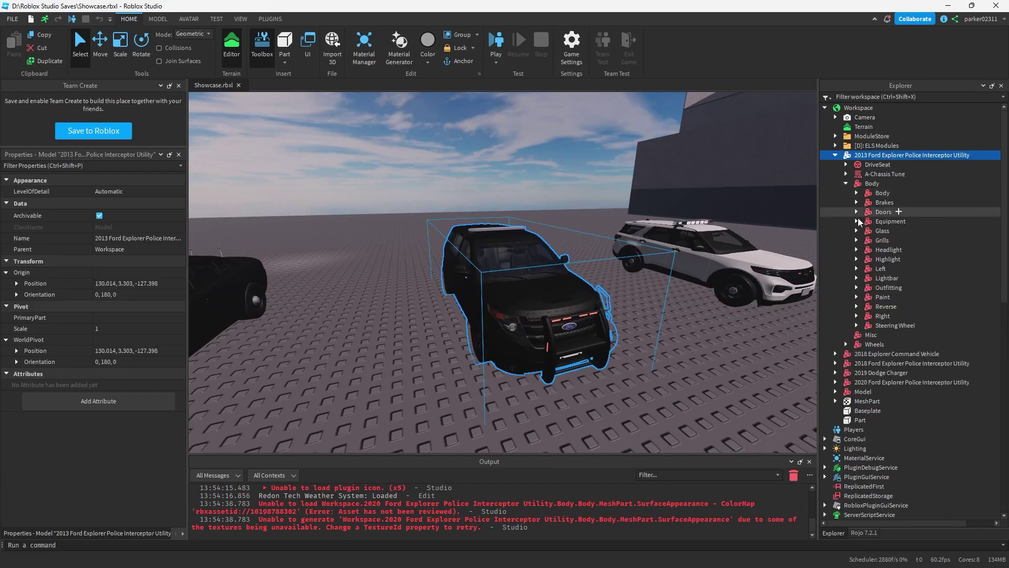
pyautogui.click(856, 278)
pyautogui.scroll(-5, 867, 284)
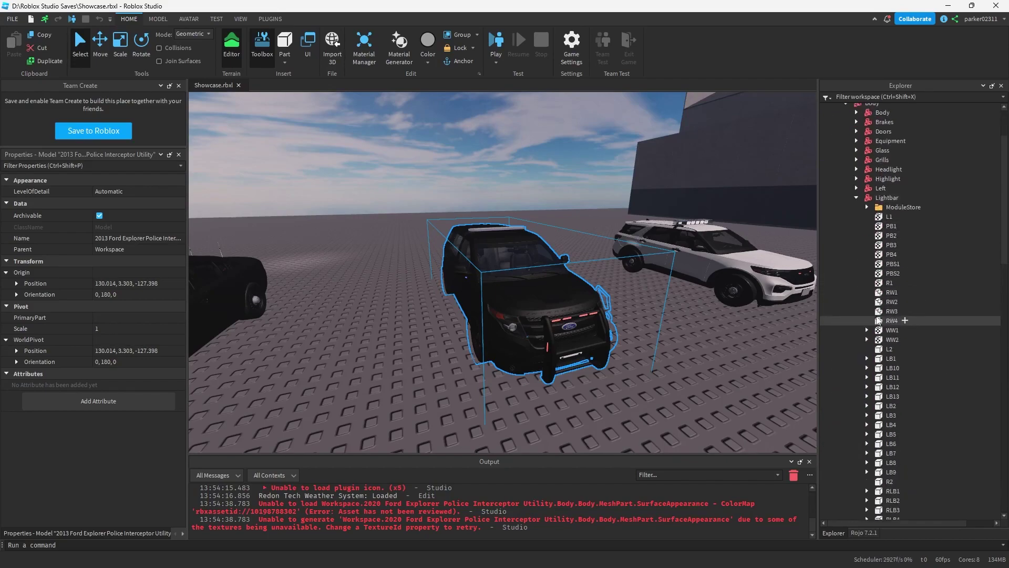
# Select the WW1 and WW2 parts in the Lightbar group, examine where they sit on the vehicle's front, and clear the selection.
pyautogui.click(888, 278)
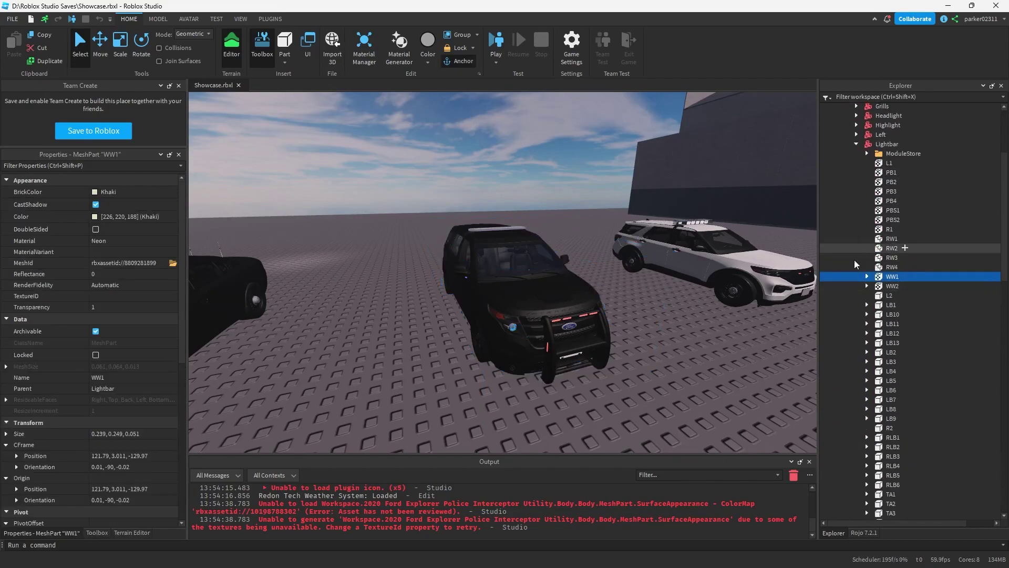
pyautogui.press('f')
pyautogui.scroll(-6, 662, 325)
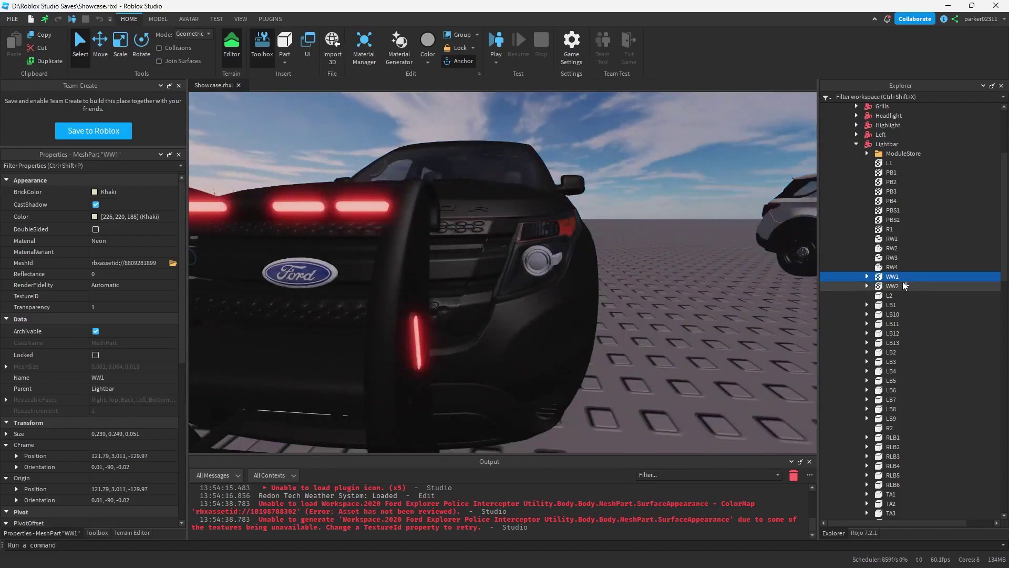
pyautogui.keyDown('ctrl'); pyautogui.click(903, 286); pyautogui.keyUp('ctrl')
pyautogui.press('f')
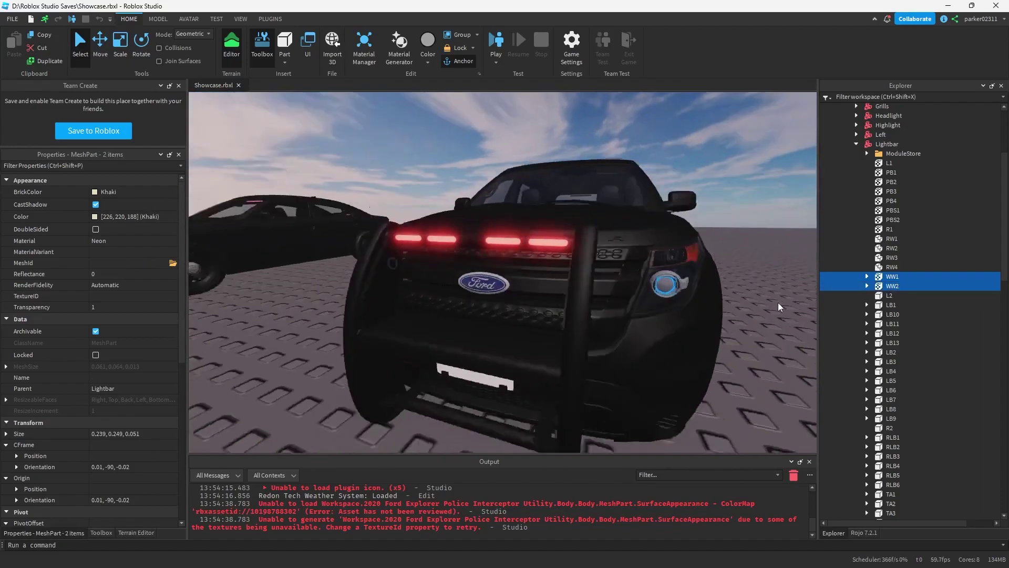
pyautogui.moveTo(780, 306); pyautogui.dragTo(755, 343, button='right')
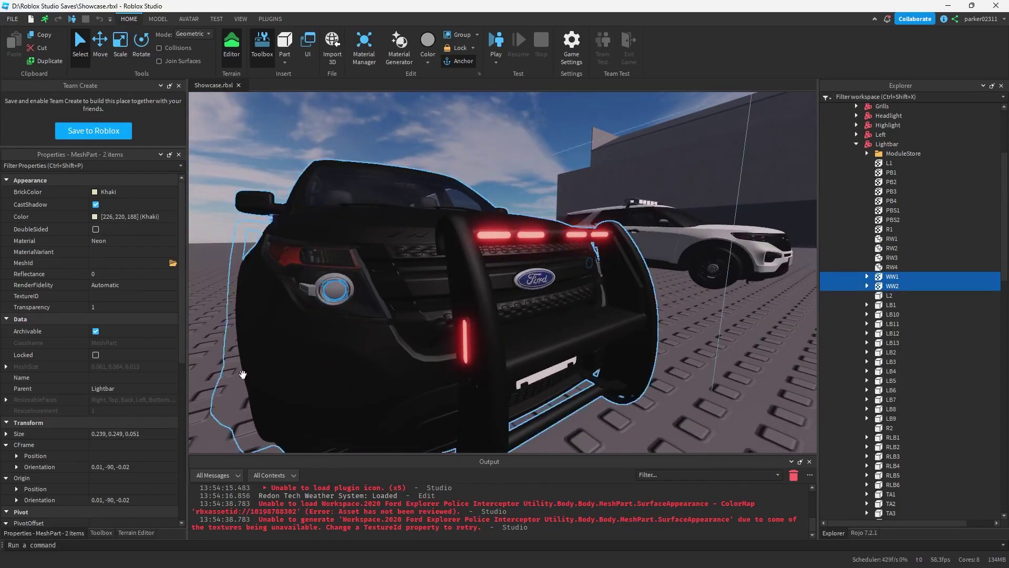
pyautogui.moveTo(335, 303); pyautogui.dragTo(335, 304, button='right')
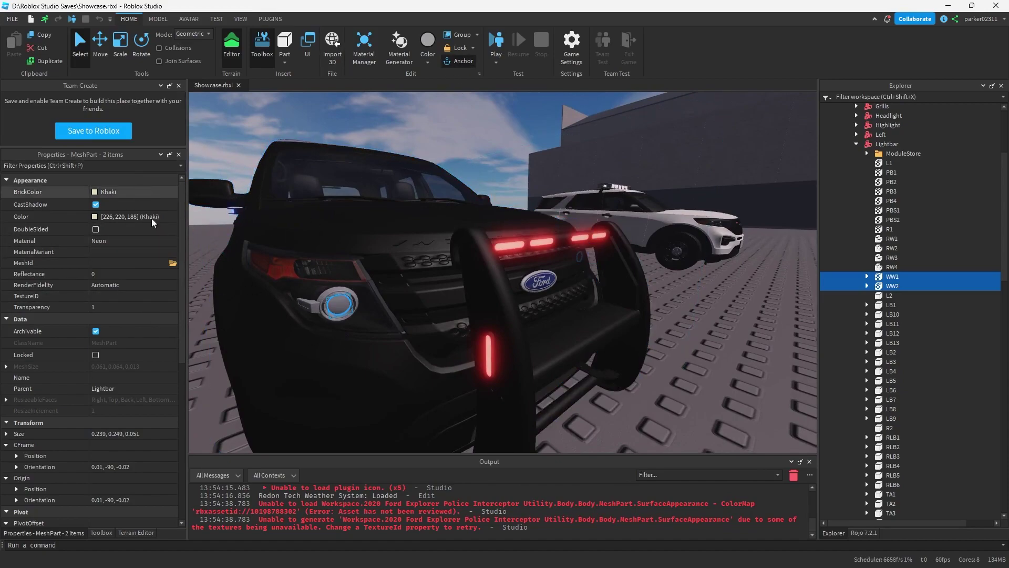
pyautogui.moveTo(291, 414); pyautogui.dragTo(276, 407, button='right')
pyautogui.click(275, 408)
pyautogui.scroll(-4, 278, 349)
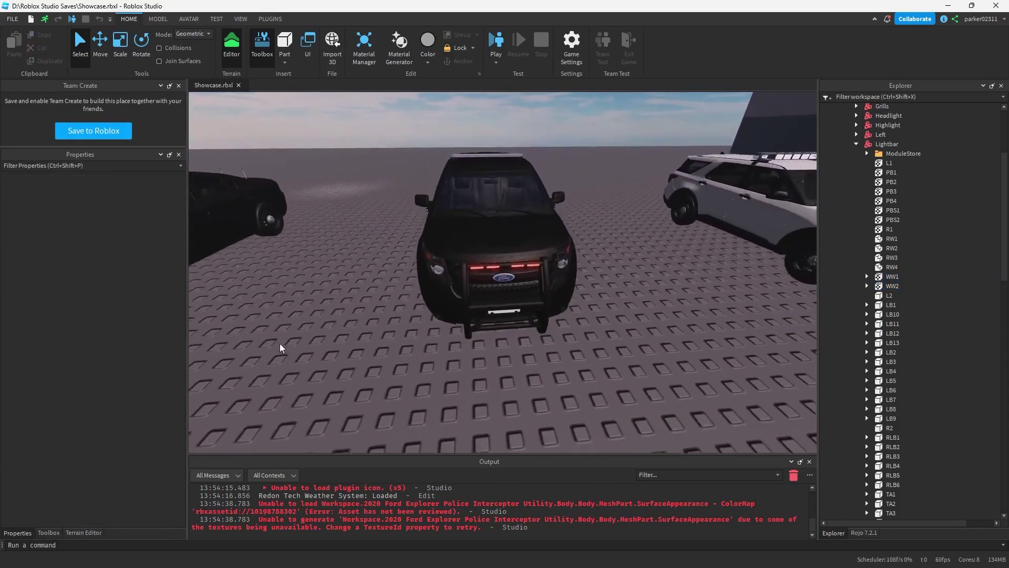
pyautogui.moveTo(284, 341); pyautogui.dragTo(345, 331, button='right')
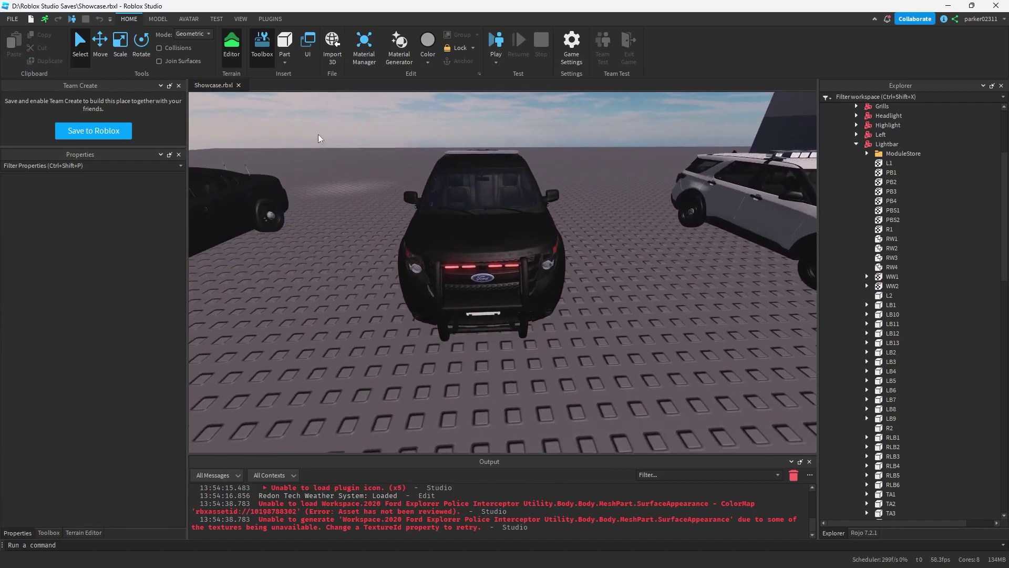
# Launch the EVC Menu V2 plugin from Redon Tech Plugins and enlarge its window to cover the 3D viewport.
pyautogui.click(271, 16)
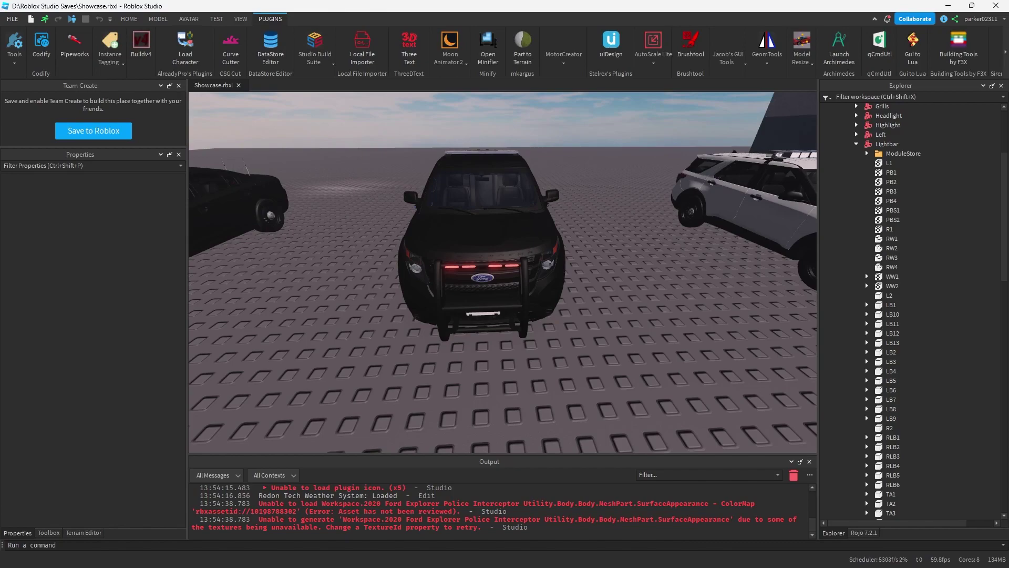
pyautogui.click(1002, 58)
pyautogui.click(781, 52)
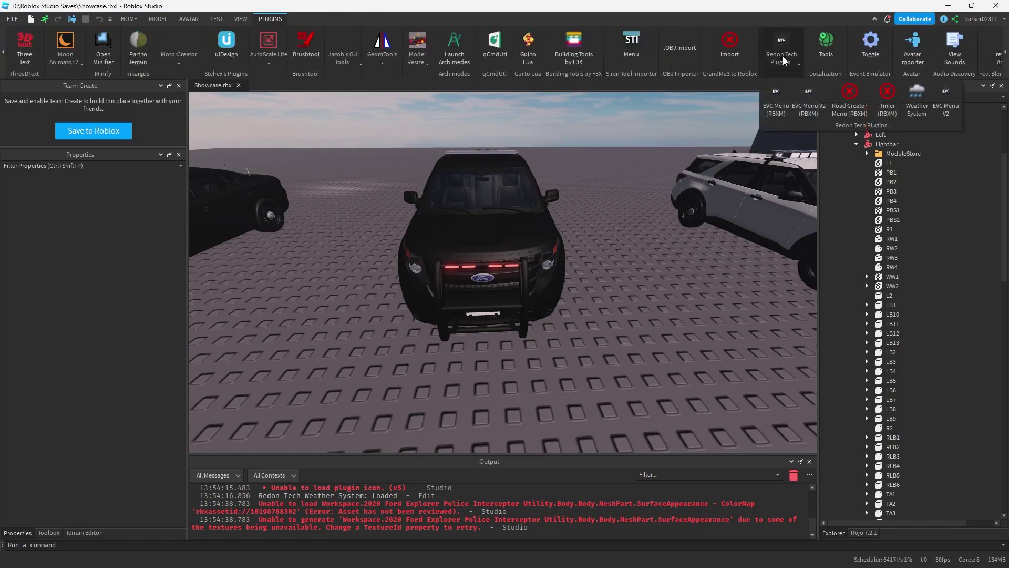
pyautogui.click(946, 97)
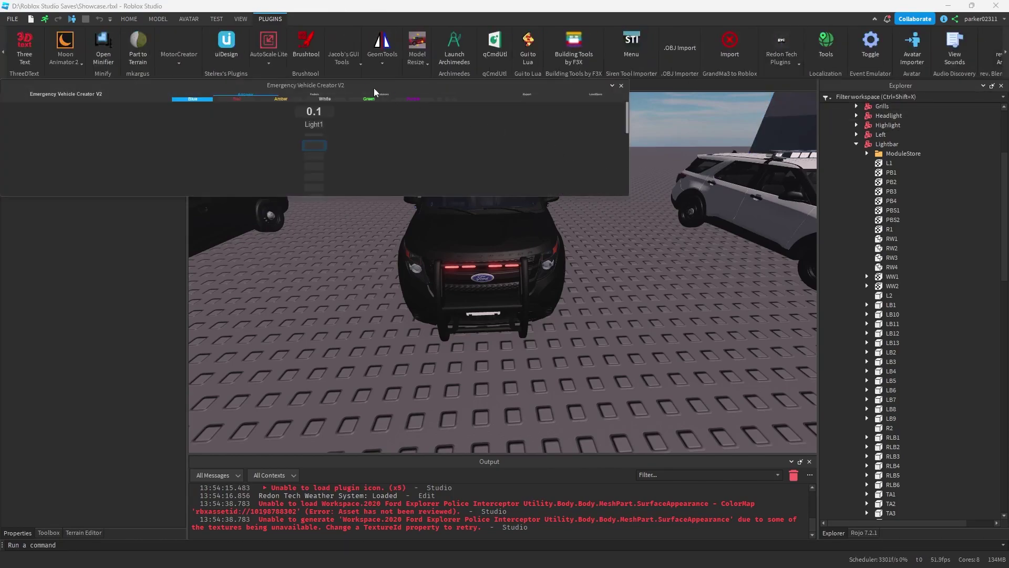
pyautogui.moveTo(550, 98); pyautogui.dragTo(546, 99)
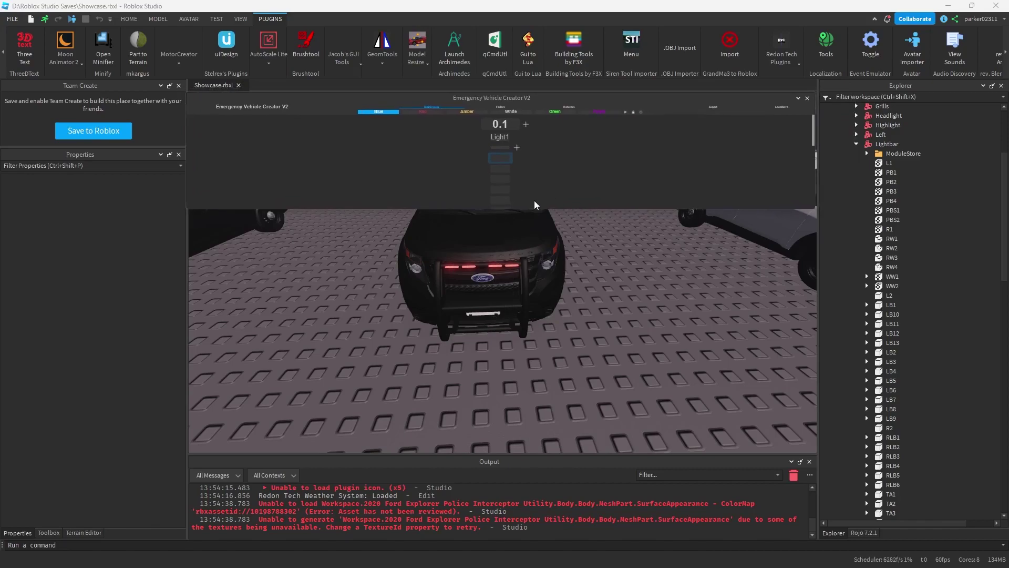
pyautogui.moveTo(532, 212); pyautogui.dragTo(531, 455)
pyautogui.moveTo(817, 346); pyautogui.dragTo(821, 347)
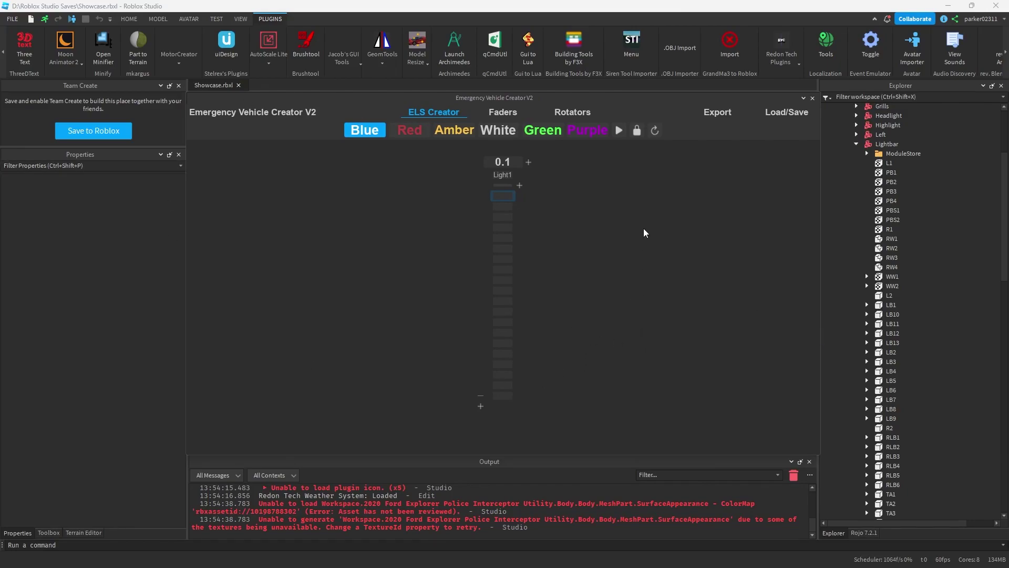
# Show the Faders page of the Emergency Vehicle Creator, add a second fader section and remove it.
pyautogui.click(520, 117)
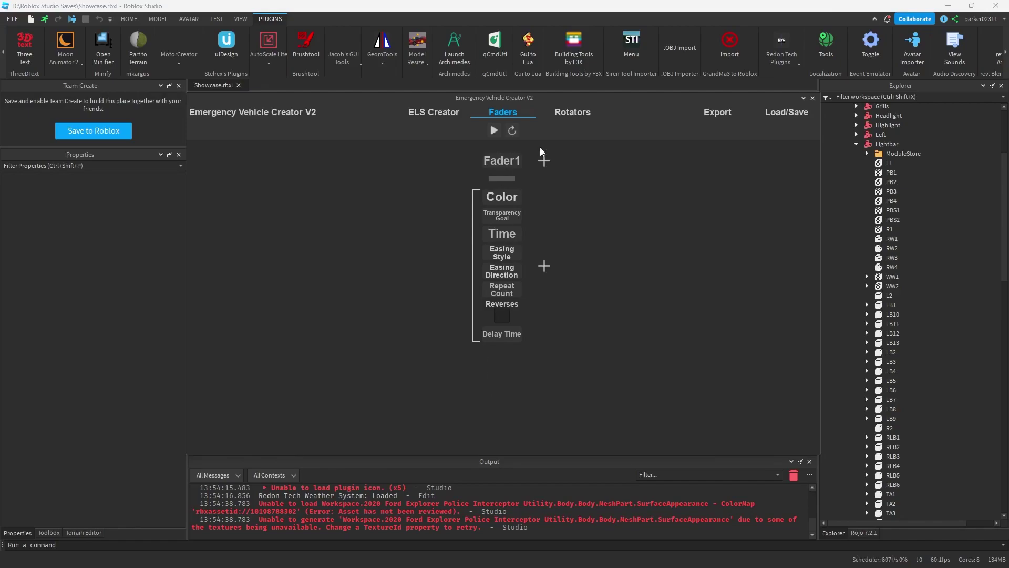
pyautogui.click(545, 162)
pyautogui.click(601, 162)
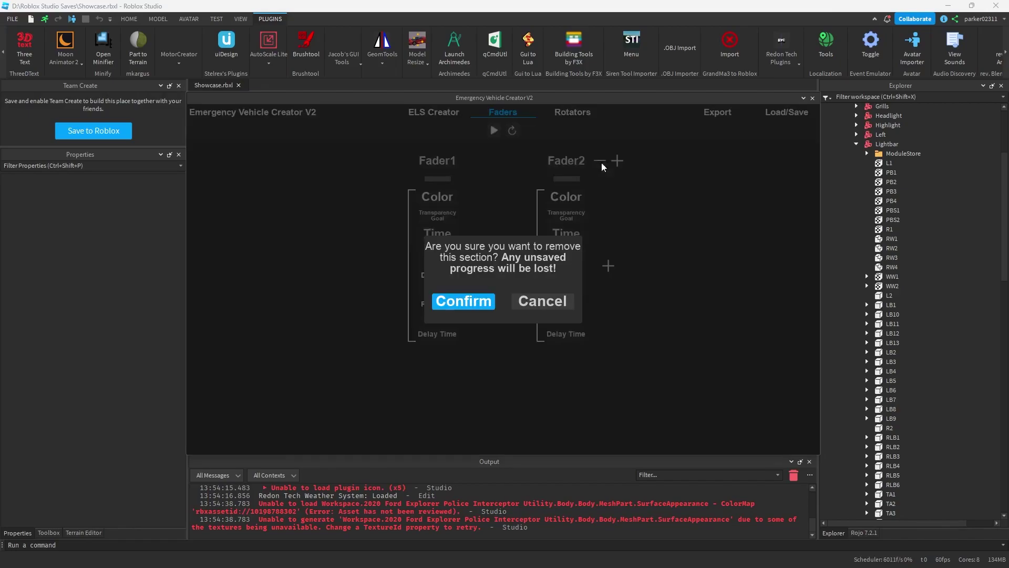
pyautogui.click(458, 298)
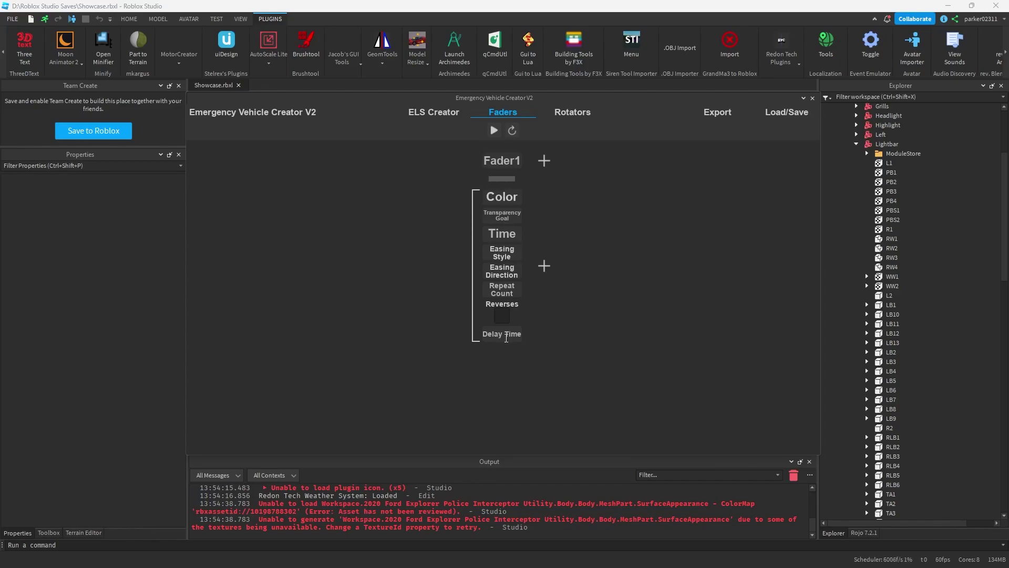
# Add a second tween to Fader1 and remove it.
pyautogui.click(544, 266)
pyautogui.scroll(-1, 534, 350)
pyautogui.click(544, 355)
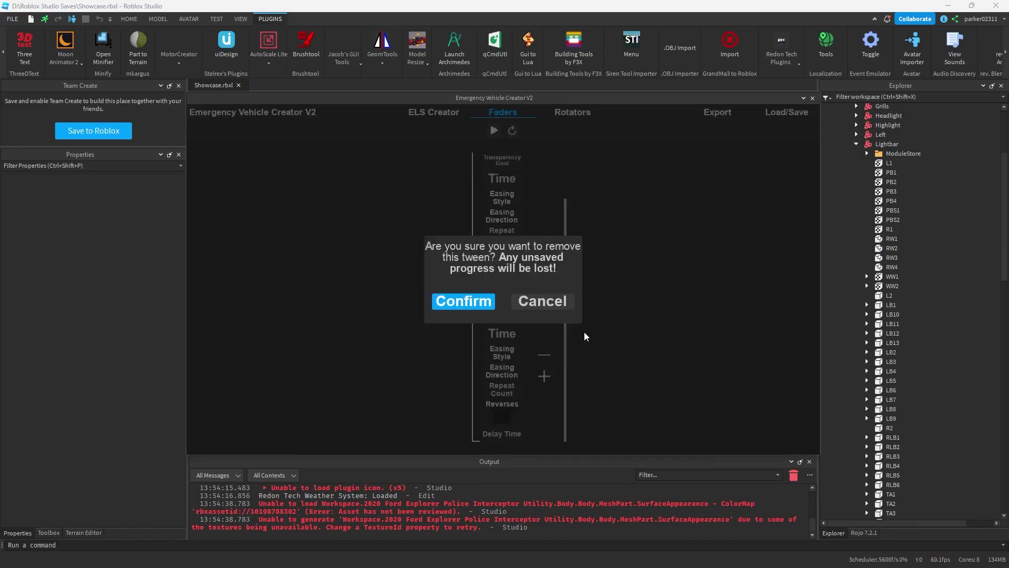
pyautogui.click(479, 310)
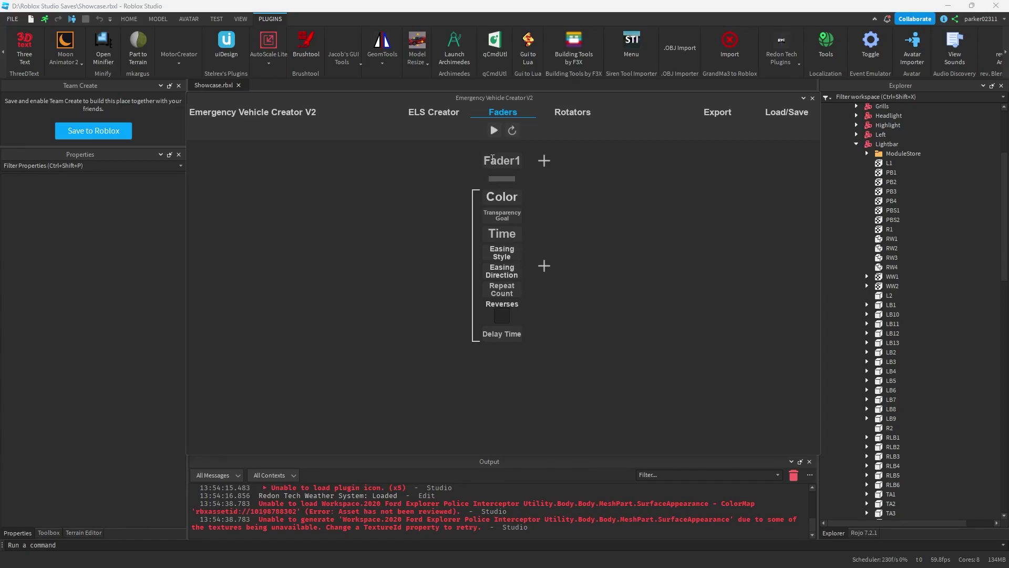
# Rename Fader1 to WW1 and add a second fader named WW2.
pyautogui.click(493, 159)
pyautogui.write('WW1')
pyautogui.click(543, 161)
pyautogui.click(558, 159)
pyautogui.write('WW2')
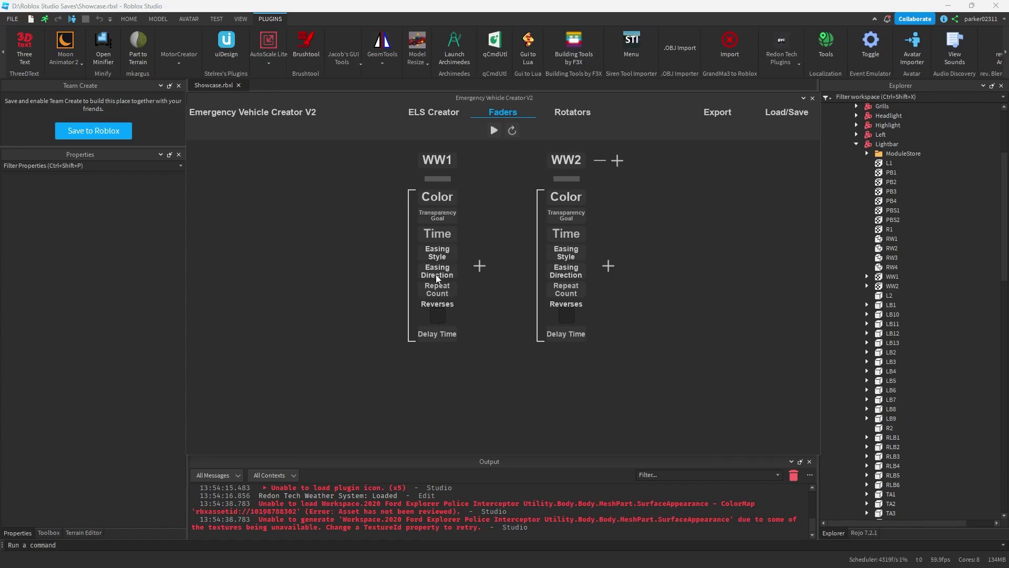
# Set the color of the WW1 fader's tween to White.
pyautogui.click(441, 200)
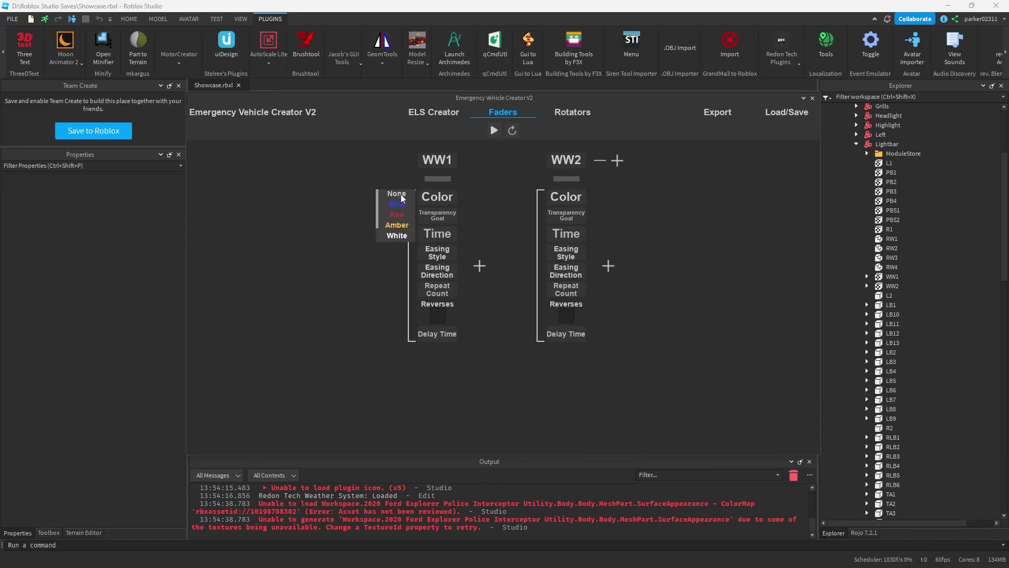
pyautogui.click(402, 195)
pyautogui.click(429, 194)
pyautogui.scroll(-1, 401, 220)
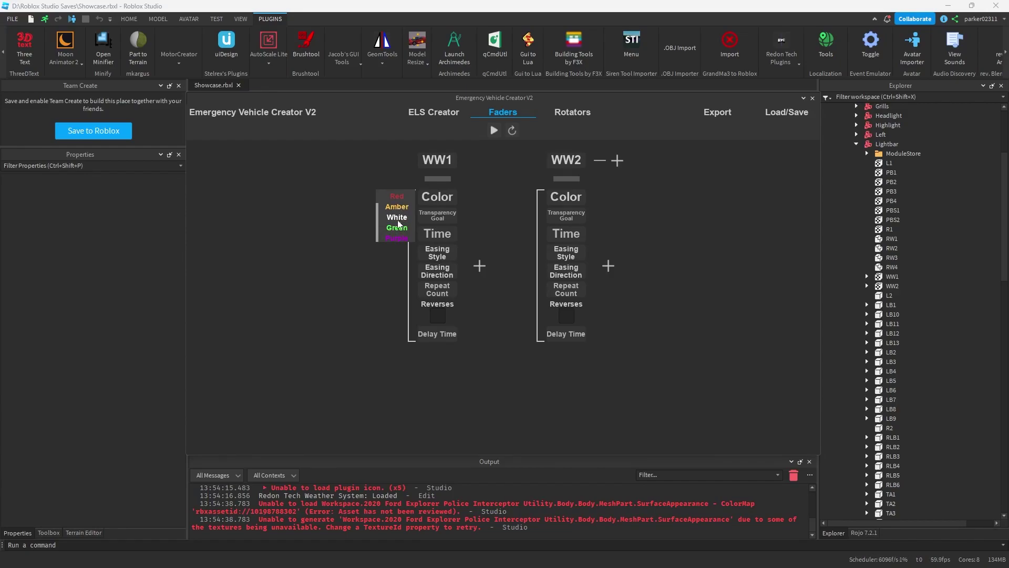
pyautogui.click(404, 218)
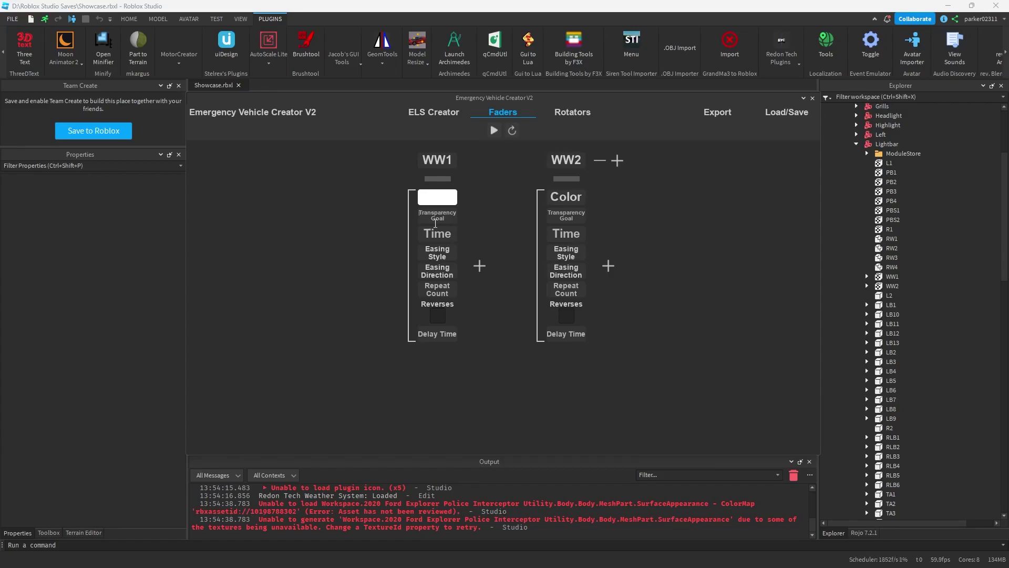
# Set the WW1 tween's transparency goal to 1 and its time to 0.25.
pyautogui.write('0')
pyautogui.moveTo(455, 214); pyautogui.dragTo(389, 219)
pyautogui.write('1')
pyautogui.click(446, 233)
pyautogui.write('0.25')
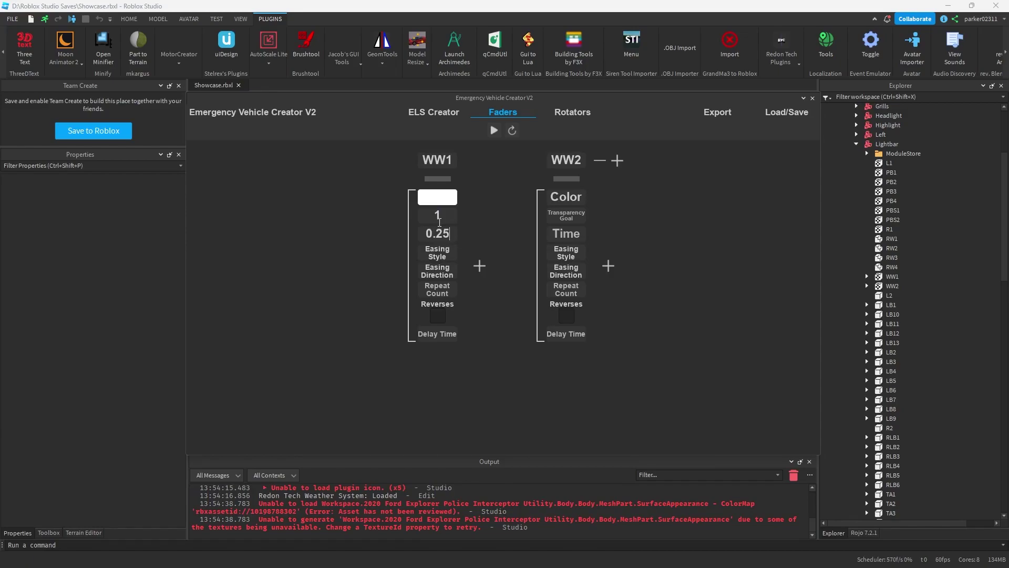
pyautogui.hotkey('shift', 'Left')
pyautogui.hotkey('shift', 'Left')
pyautogui.hotkey('shift', 'Left')
pyautogui.hotkey('shift', 'Left')
pyautogui.write('.1')
pyautogui.press('BackSpace')
pyautogui.press('BackSpace')
pyautogui.write('0.25')
# Switch to the Roblox Creator documentation in the browser and read the TweenInfo constructor parameters and property descriptions.
pyautogui.moveTo(422, 55); pyautogui.dragTo(467, 1)
pyautogui.scroll(-1, 500, 311)
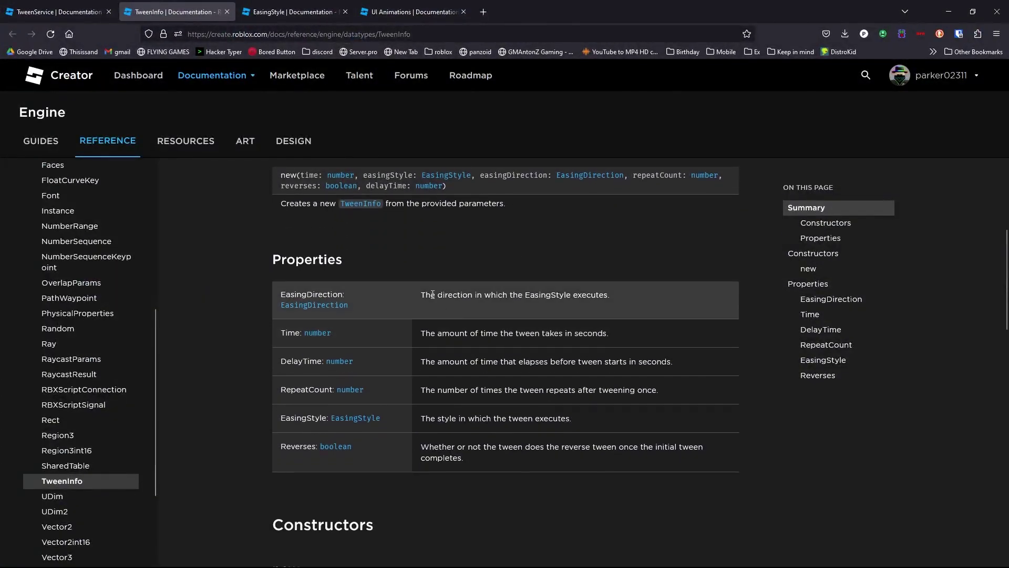
pyautogui.scroll(1, 410, 284)
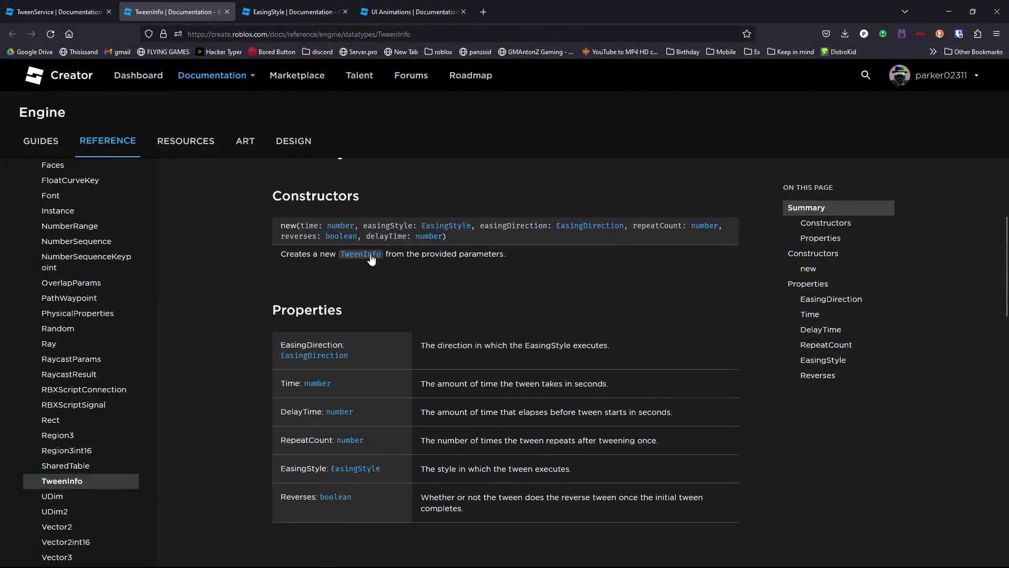
pyautogui.scroll(-1, 336, 256)
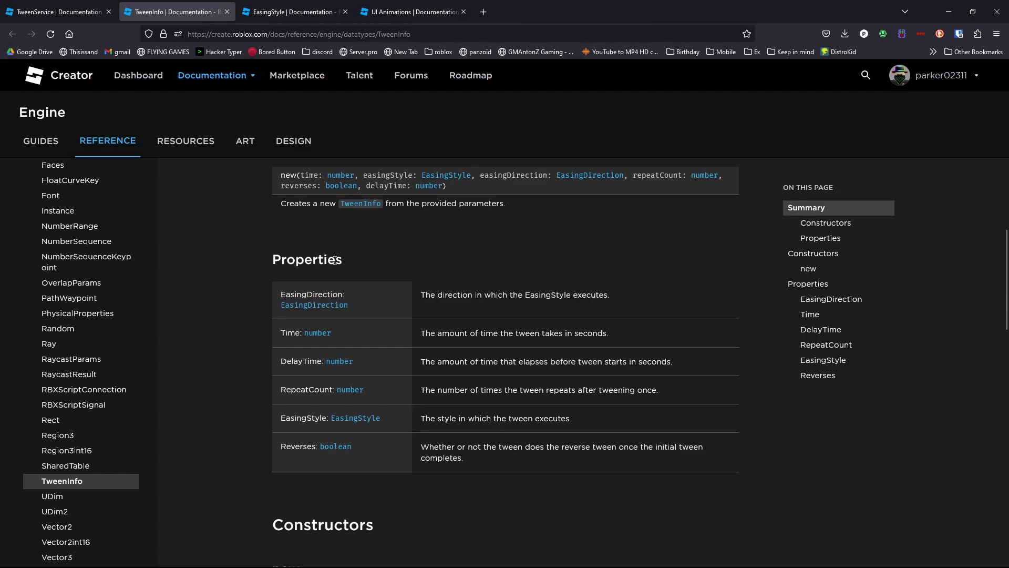
pyautogui.scroll(5, 336, 256)
pyautogui.scroll(-2, 311, 259)
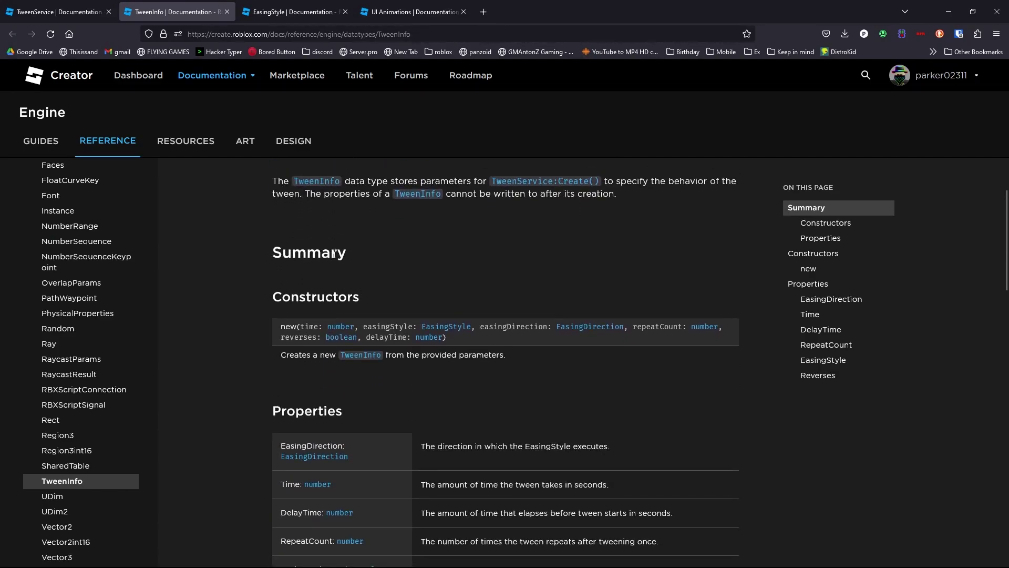
pyautogui.scroll(-1, 305, 258)
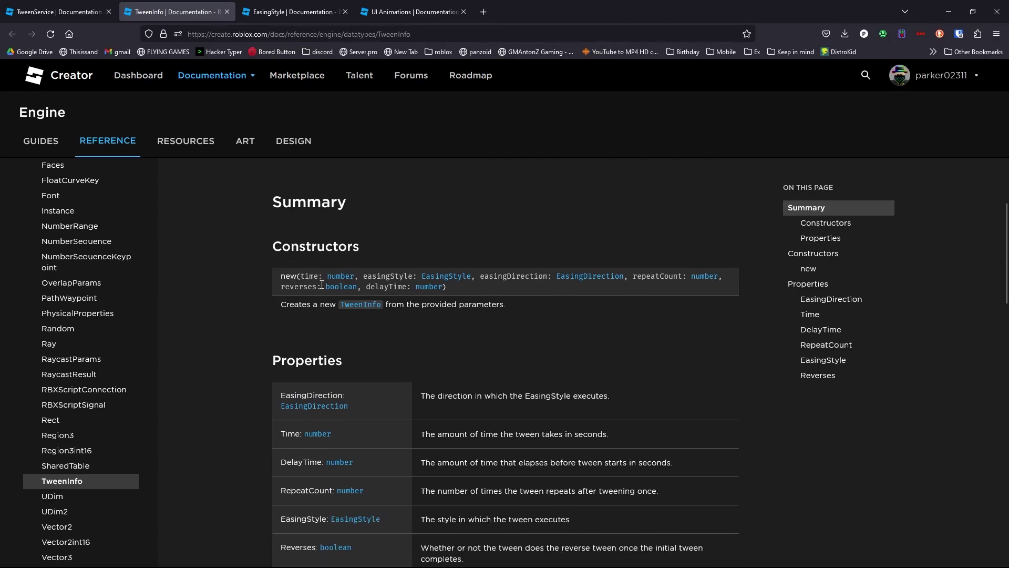
pyautogui.scroll(-2, 309, 323)
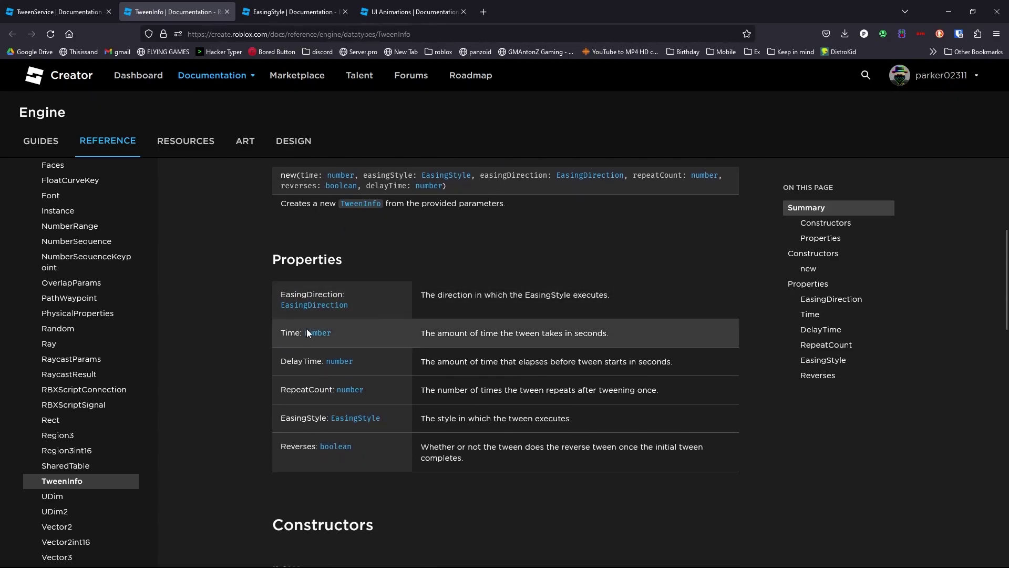
pyautogui.scroll(2, 347, 415)
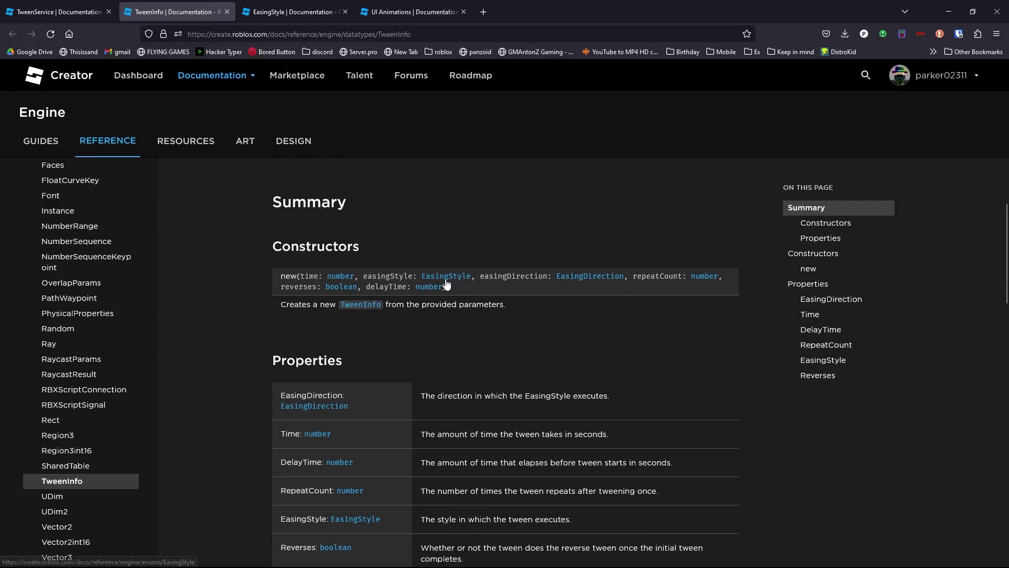
# Show the EasingStyle documentation page and examine its diagram of the easing style curves.
pyautogui.click(321, 6)
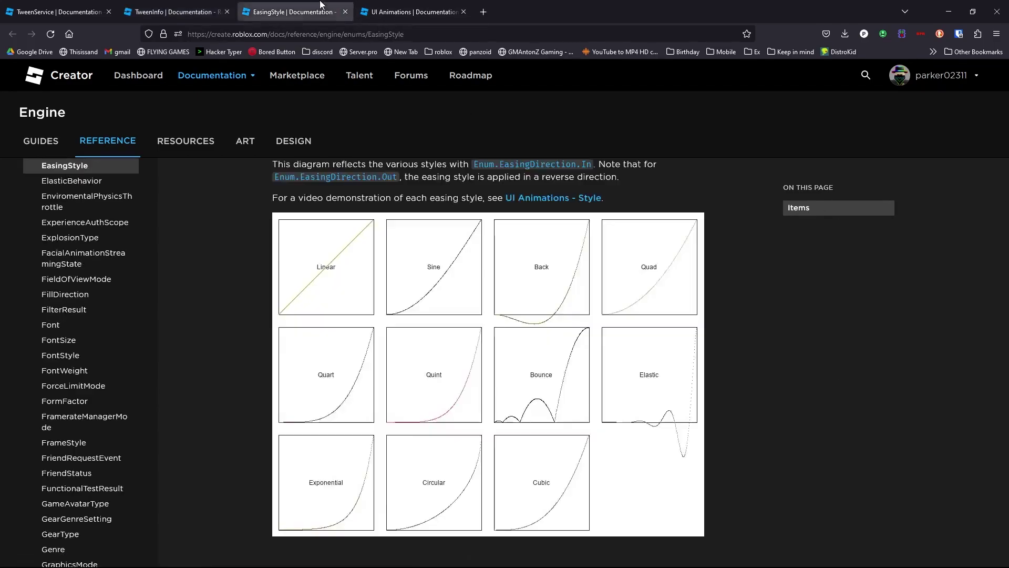
pyautogui.scroll(1, 284, 263)
pyautogui.scroll(-1, 276, 271)
pyautogui.scroll(-1, 709, 381)
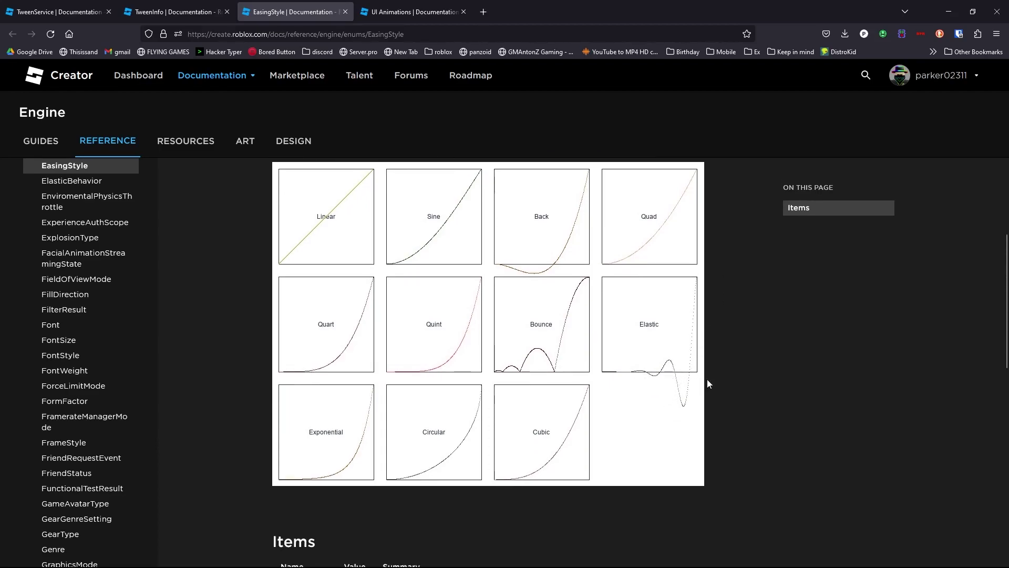
# Compare the easing style curves in the EasingStyle diagram, from Linear through Cubic.
pyautogui.scroll(-1, 690, 389)
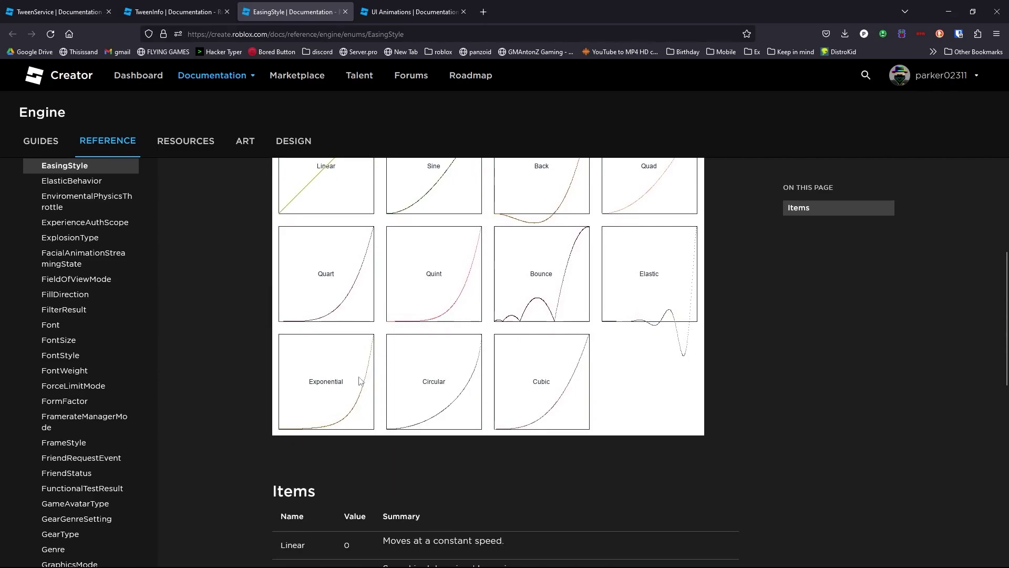
pyautogui.scroll(2, 583, 379)
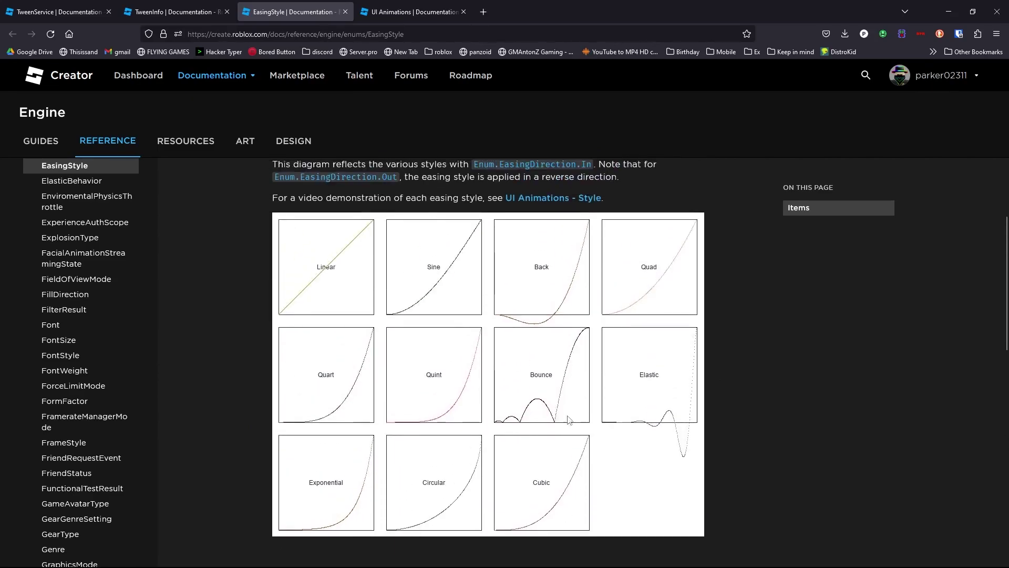
pyautogui.scroll(-1, 564, 408)
pyautogui.scroll(3, 429, 326)
pyautogui.scroll(-3, 429, 332)
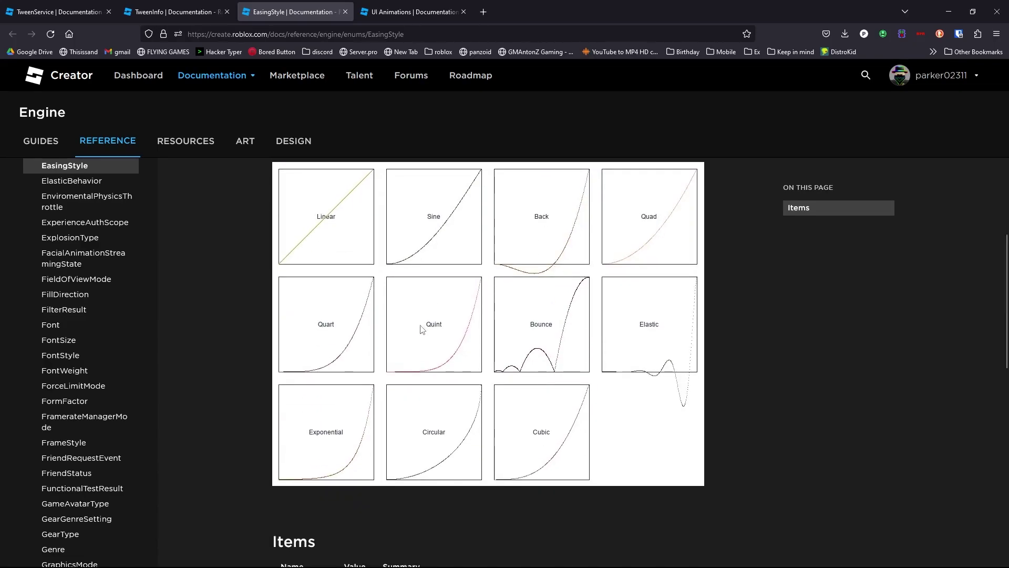
pyautogui.scroll(1, 420, 315)
# Show the UI Animations documentation page and watch its easing style demonstration video, replaying it from near the start.
pyautogui.hotkey('ctrl', 'Tab')
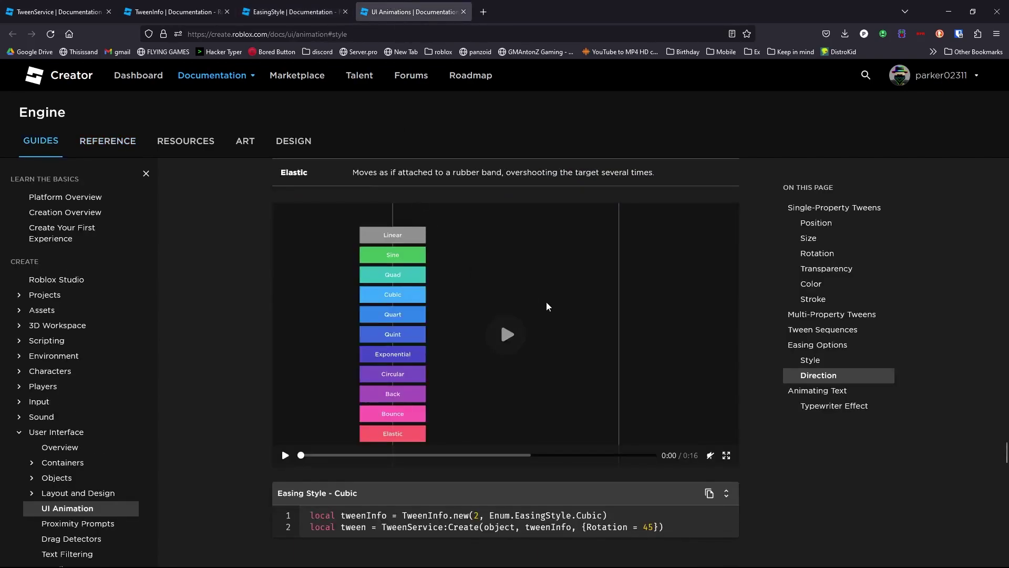
pyautogui.scroll(1, 536, 288)
pyautogui.scroll(-1, 473, 279)
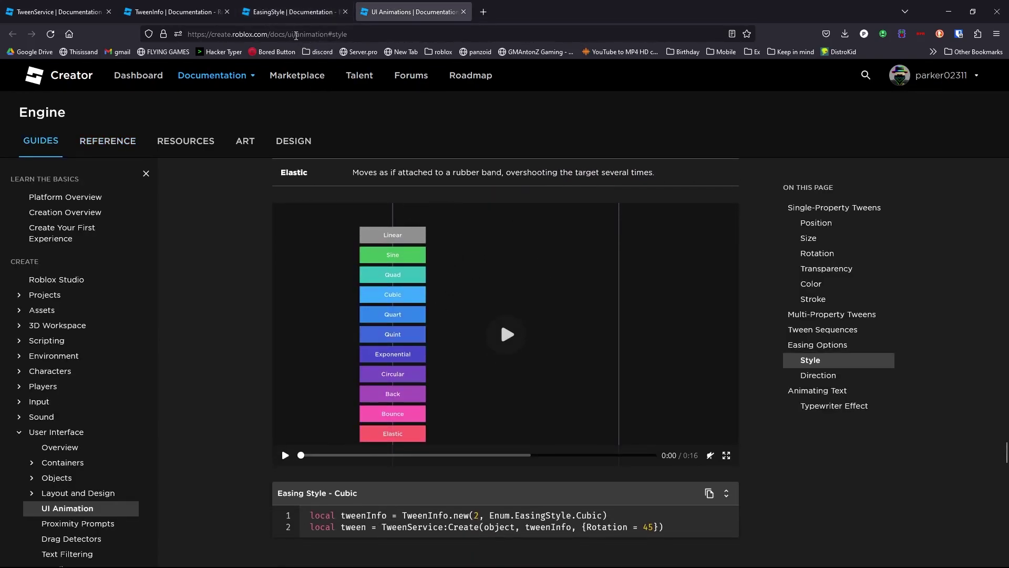
pyautogui.click(325, 12)
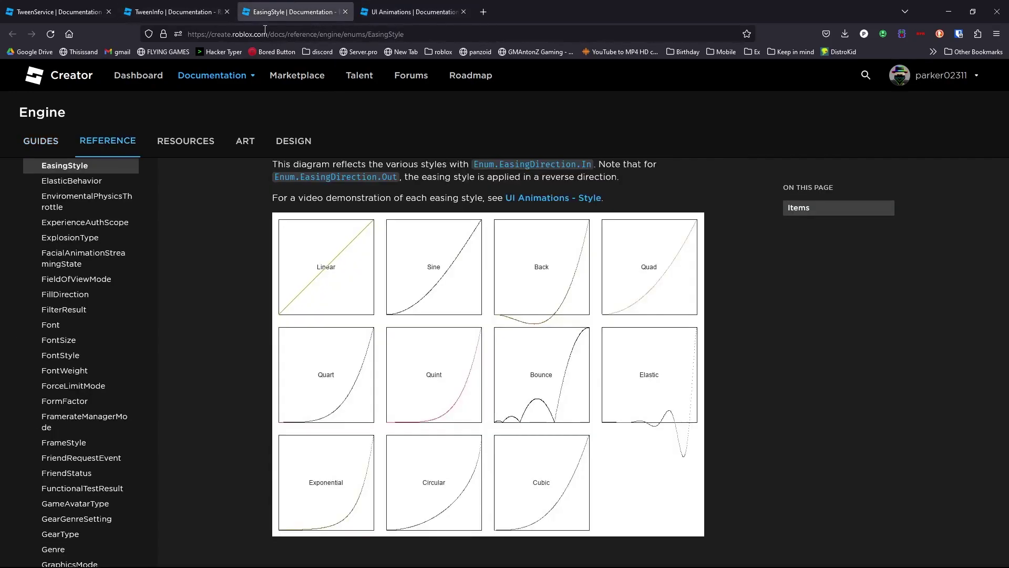
pyautogui.click(153, 11)
pyautogui.click(367, 12)
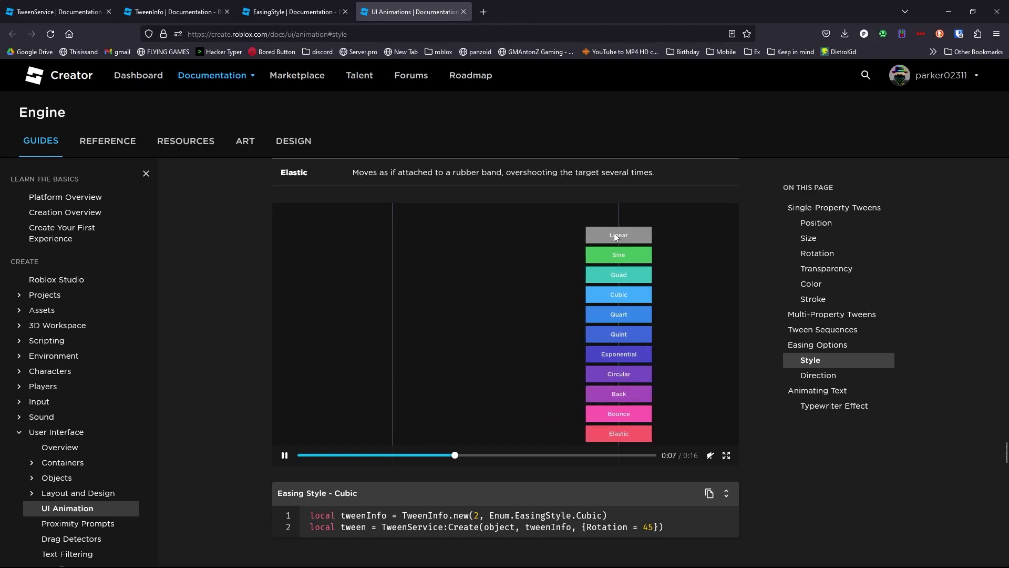
pyautogui.moveTo(444, 463); pyautogui.dragTo(335, 458)
pyautogui.moveTo(479, 455); pyautogui.dragTo(298, 453)
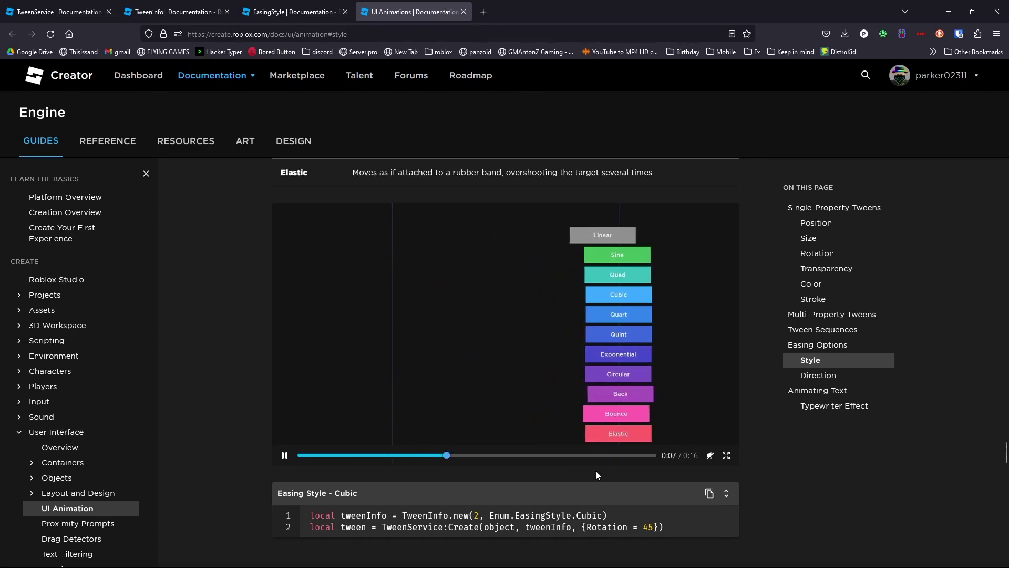
pyautogui.scroll(-1, 592, 513)
pyautogui.scroll(1, 592, 513)
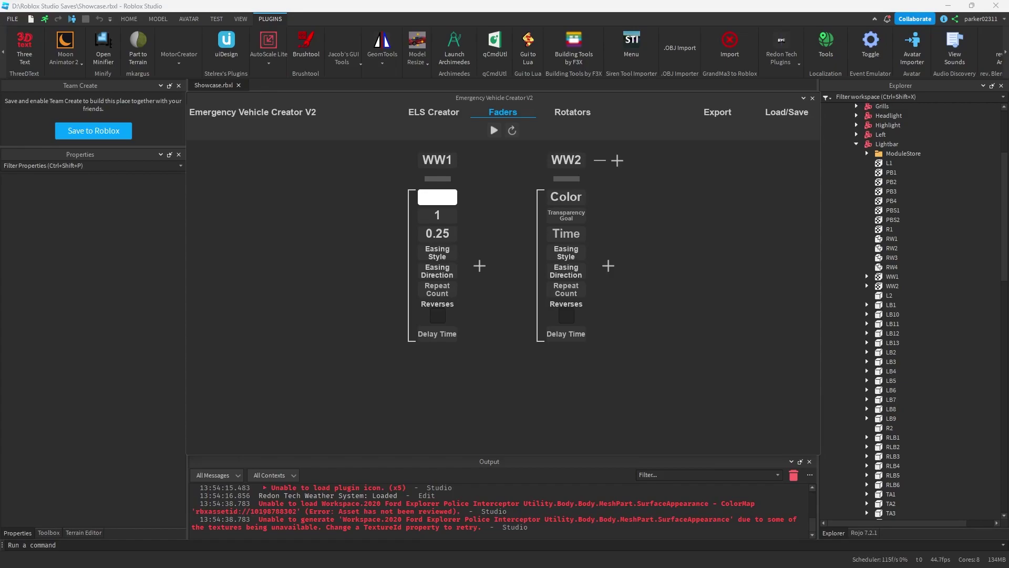
# Switch from Roblox Studio to the browser's EasingStyle page, review its description and curve diagram, and return to Studio.
pyautogui.hotkey('alt', 'Tab')
pyautogui.scroll(1, 452, 179)
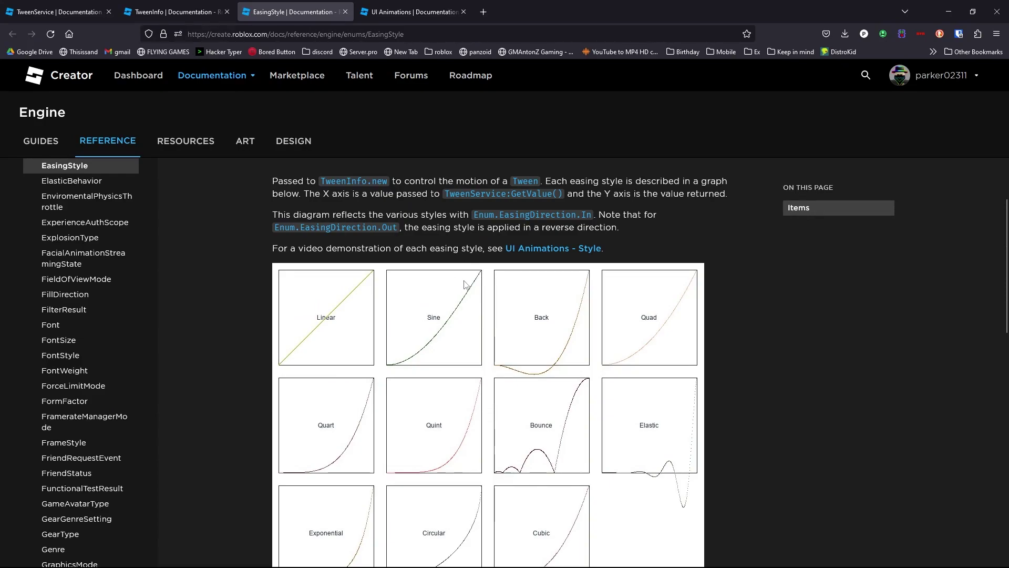
pyautogui.scroll(-2, 475, 298)
pyautogui.scroll(2, 529, 242)
pyautogui.moveTo(572, 10); pyautogui.dragTo(0, 115)
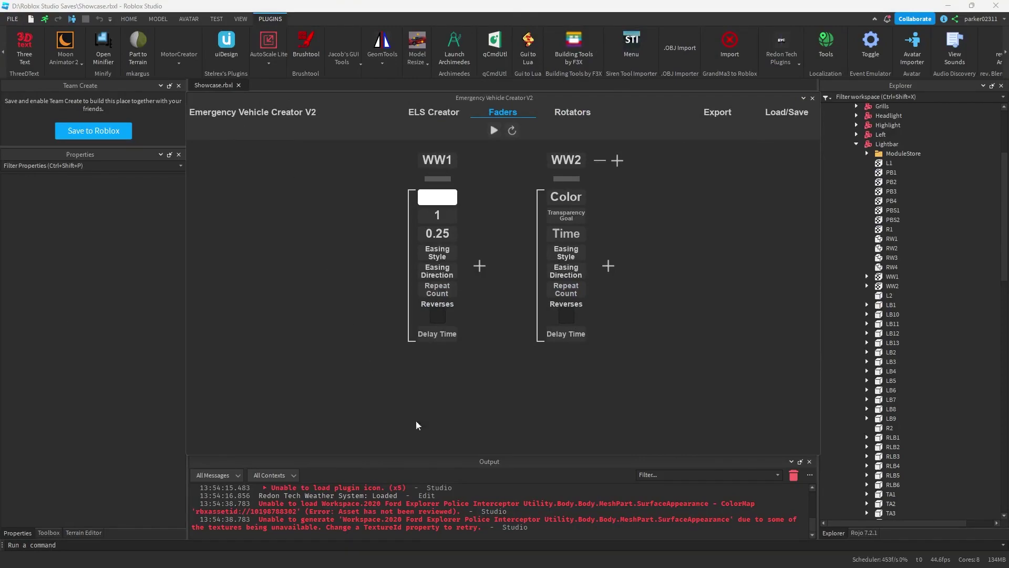
# Set the WW1 tween's easing style to Elastic and its easing direction to In.
pyautogui.moveTo(441, 567)
pyautogui.click(440, 258)
pyautogui.scroll(-5, 400, 269)
pyautogui.scroll(3, 379, 284)
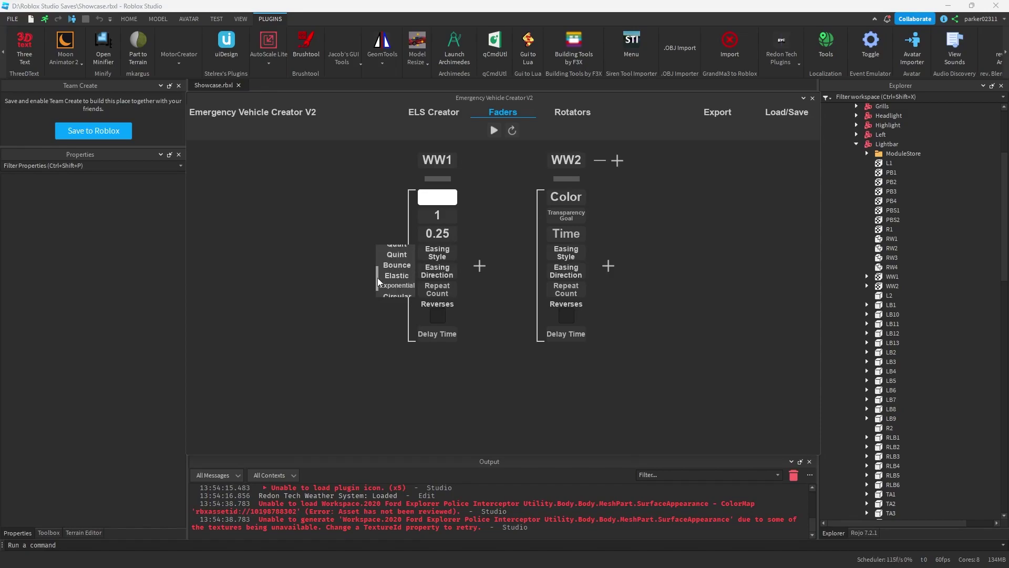
pyautogui.click(398, 279)
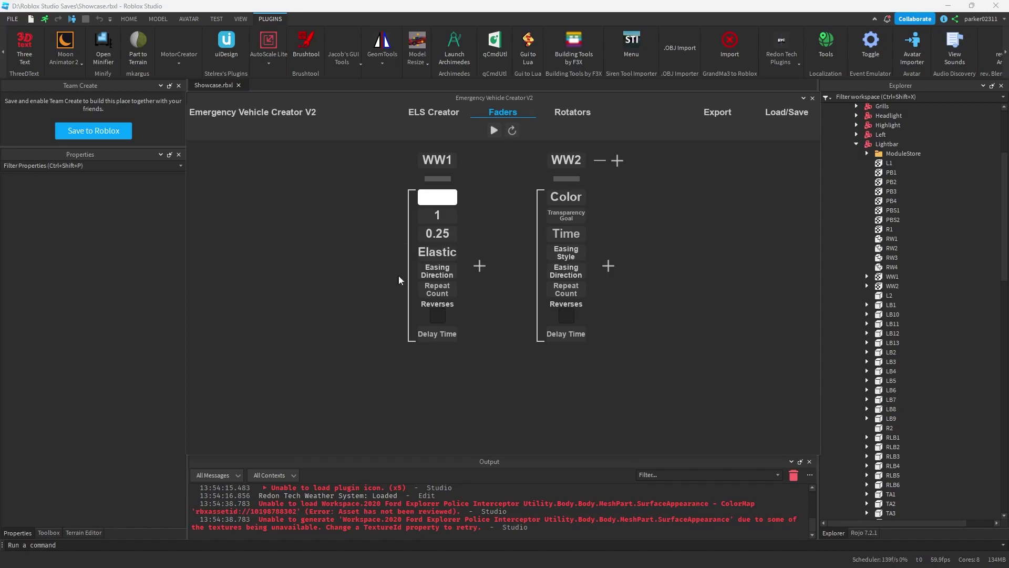
pyautogui.click(443, 275)
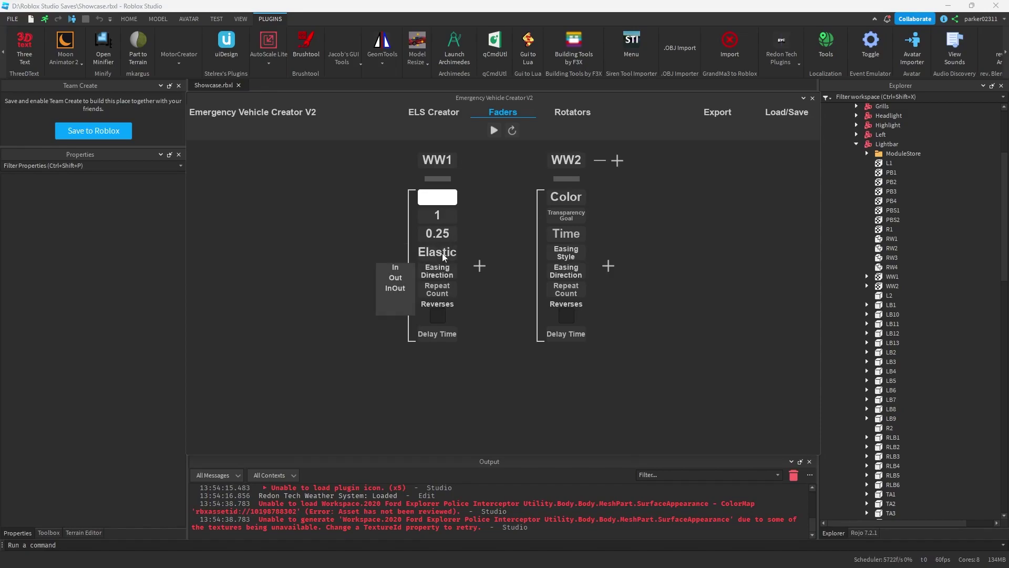
pyautogui.click(395, 269)
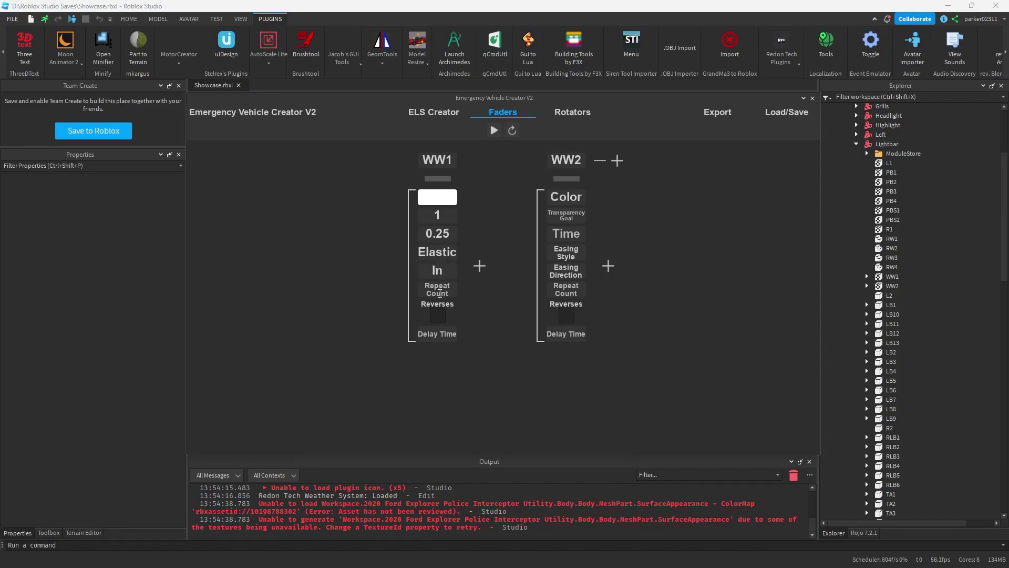
# Set the WW1 tween's repeat count to 0, enable Reverses, and set its delay time to 0.
pyautogui.write('0')
pyautogui.click(442, 316)
pyautogui.write('0')
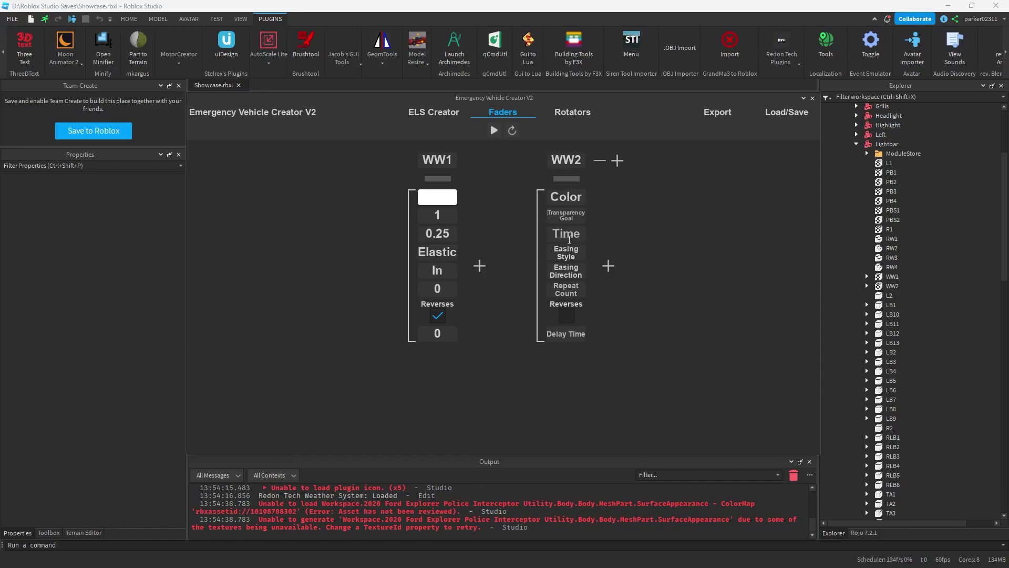
# Set the WW2 tween's transparency goal to 1 and its time to .25.
pyautogui.click(566, 215)
pyautogui.write('.25')
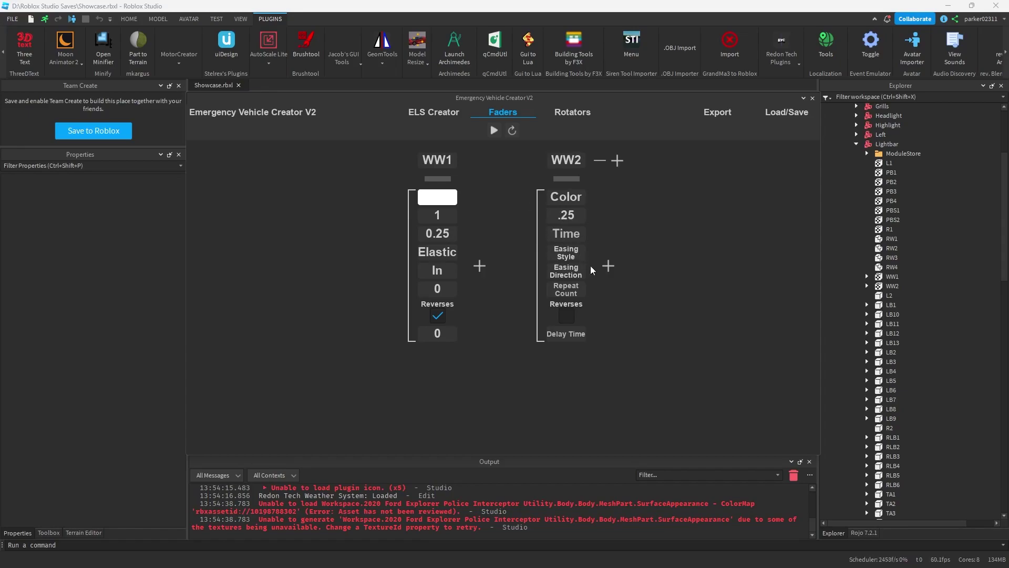
pyautogui.press('Tab')
pyautogui.write('.25')
pyautogui.click(579, 215)
pyautogui.write('1')
pyautogui.moveTo(559, 217); pyautogui.dragTo(540, 221)
pyautogui.press('BackSpace')
pyautogui.hotkey('ctrl', 'a')
pyautogui.write('1')
pyautogui.write('0')
# Set the WW2 tween's repeat count and delay time to 0.
pyautogui.press('Tab')
pyautogui.write('0')
# Preview the Elastic fade, stop playback, and set the WW1 tween's easing style to Bounce.
pyautogui.press('space')
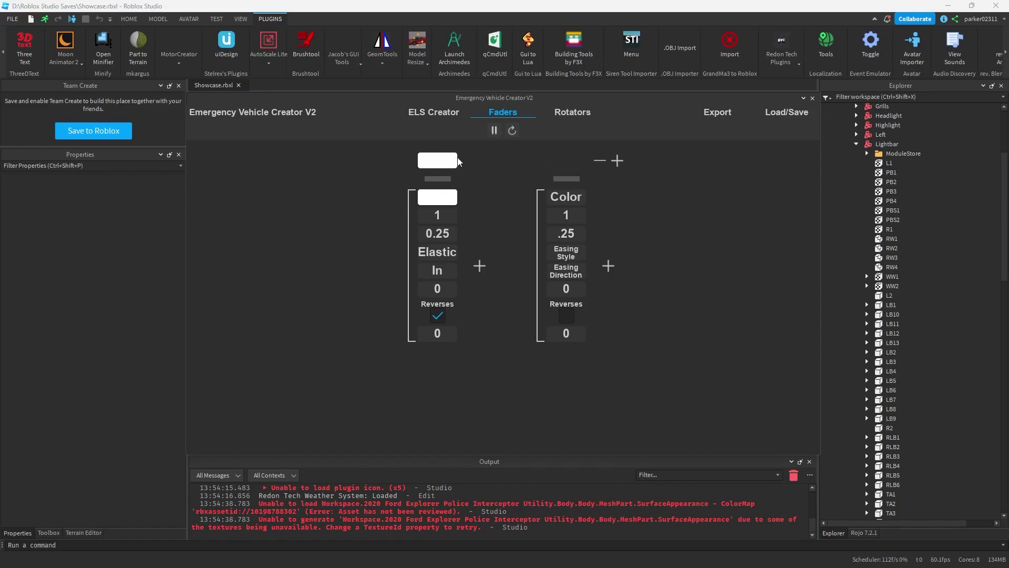
pyautogui.click(494, 129)
pyautogui.click(441, 257)
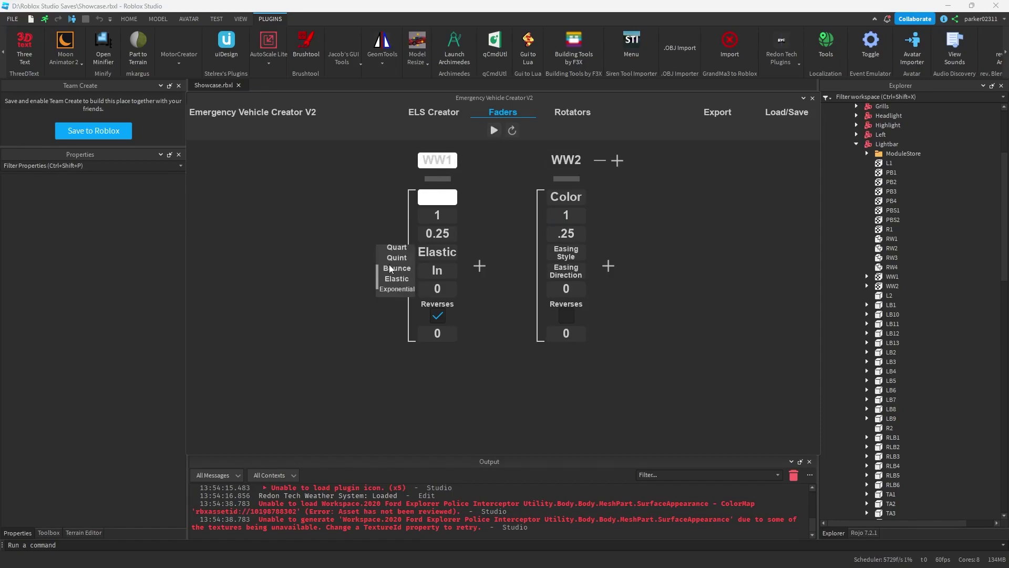
pyautogui.click(398, 270)
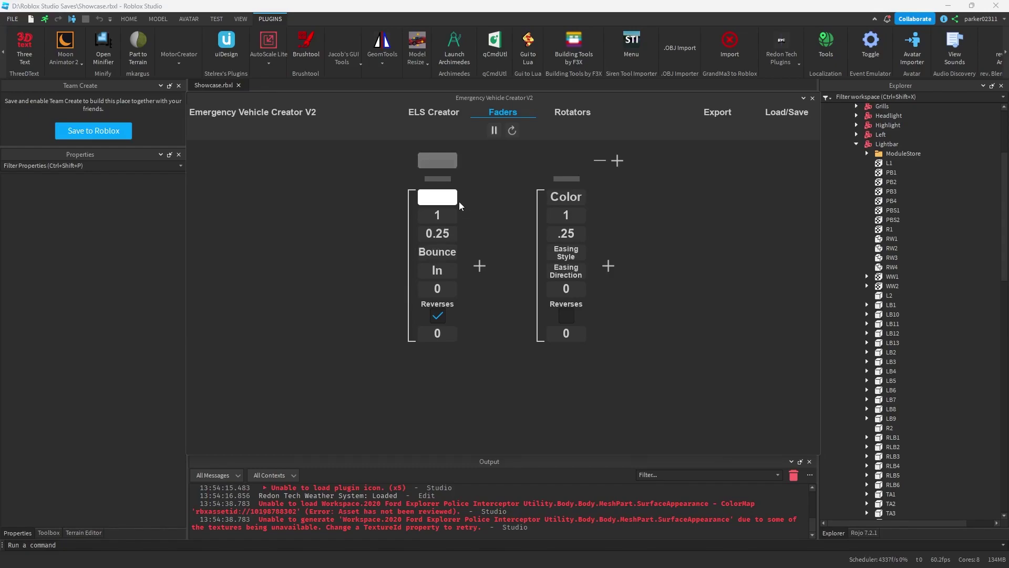
# Preview the Bounce fade, stop playback, and set the WW1 tween's easing style to Exponential.
pyautogui.click(494, 130)
pyautogui.click(447, 252)
pyautogui.scroll(3, 397, 260)
pyautogui.scroll(-5, 384, 273)
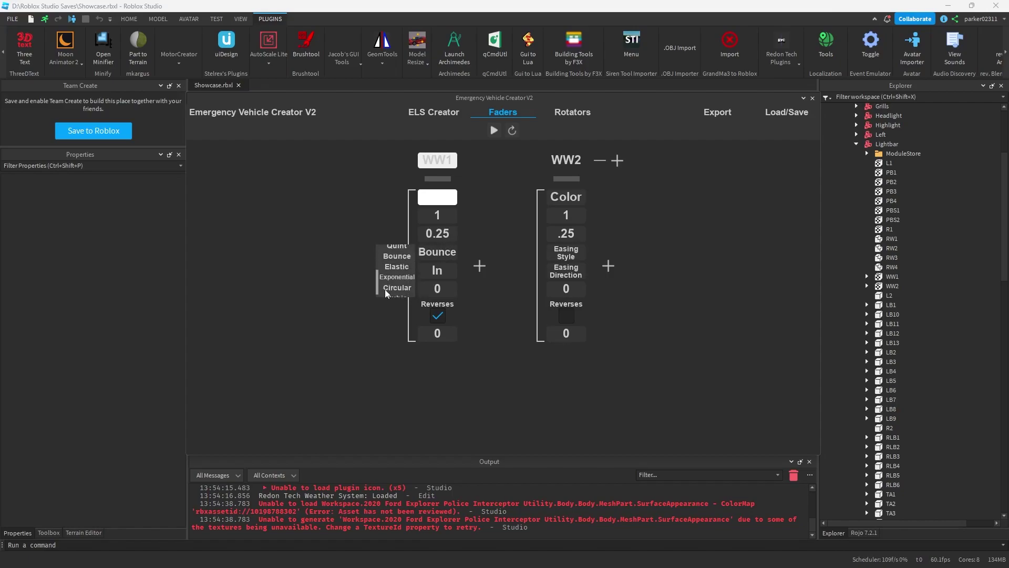
pyautogui.click(397, 282)
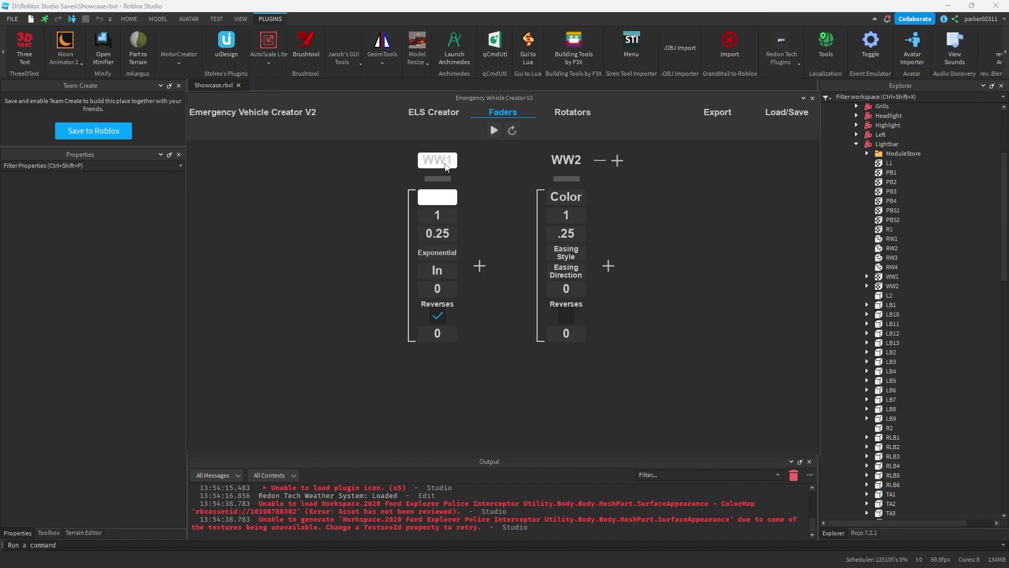
# Set the WW1 tween's easing style to Linear and preview the fade.
pyautogui.click(420, 252)
pyautogui.scroll(5, 394, 272)
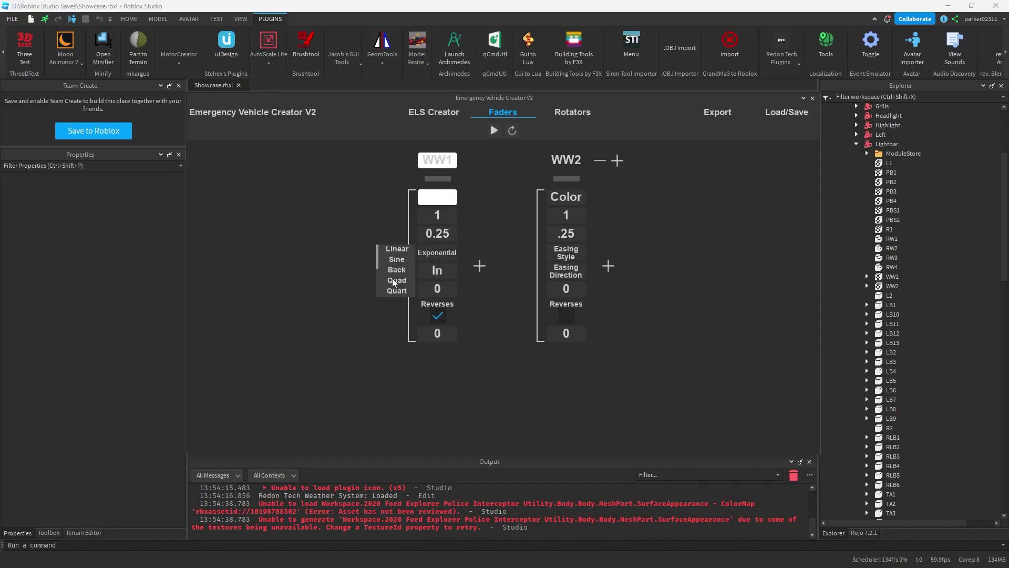
pyautogui.scroll(-3, 388, 282)
pyautogui.scroll(2, 383, 279)
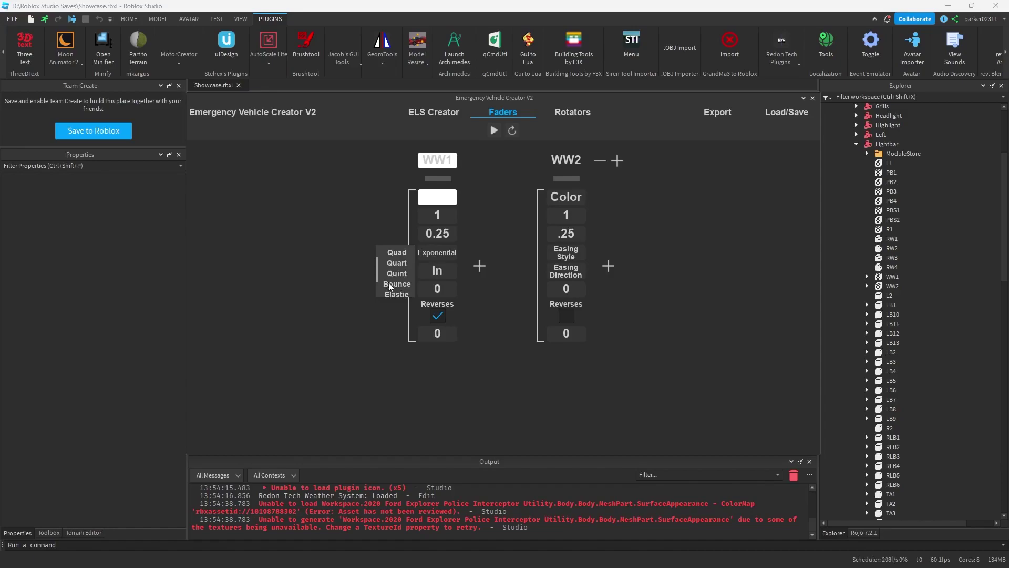
pyautogui.moveTo(377, 270); pyautogui.dragTo(383, 251)
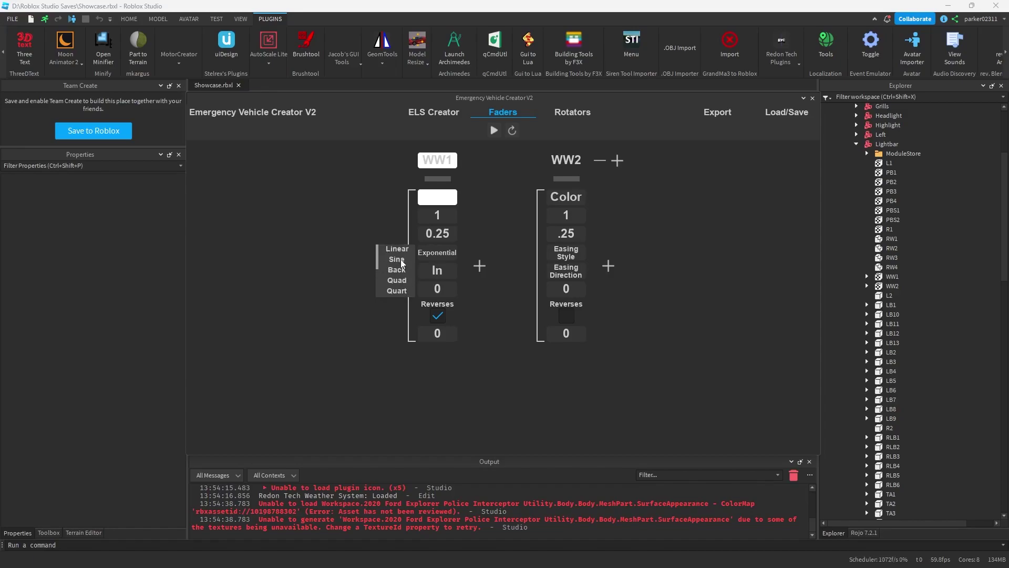
pyautogui.click(395, 249)
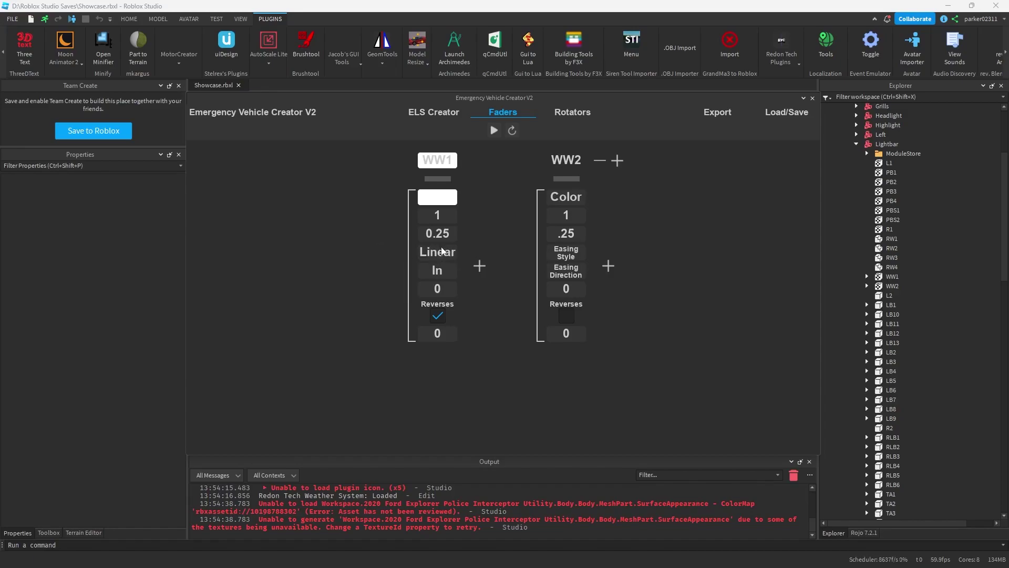
pyautogui.press('space')
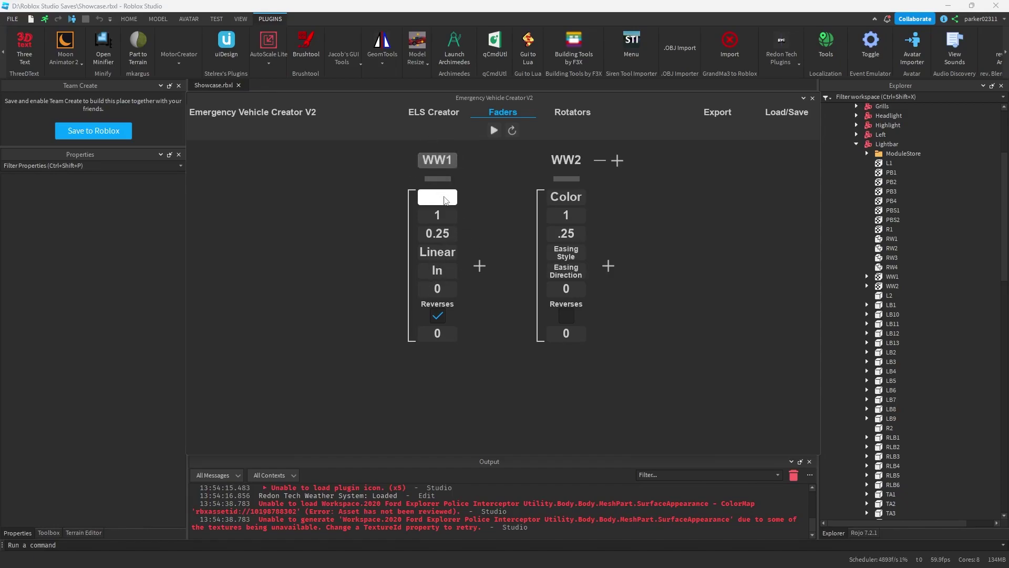
# Set the WW1 tween's easing style to Quart and disable Reverses.
pyautogui.click(432, 254)
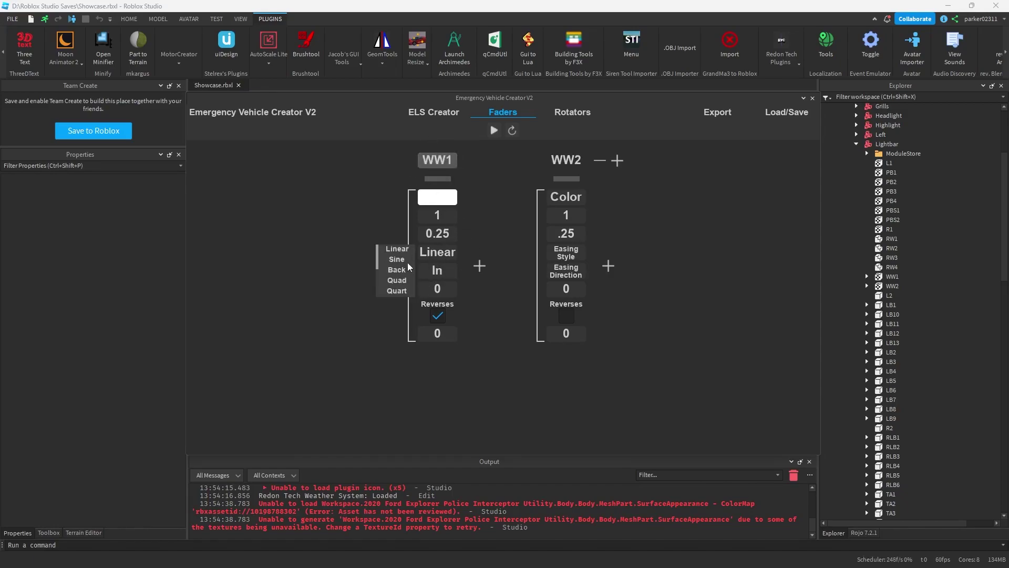
pyautogui.click(398, 291)
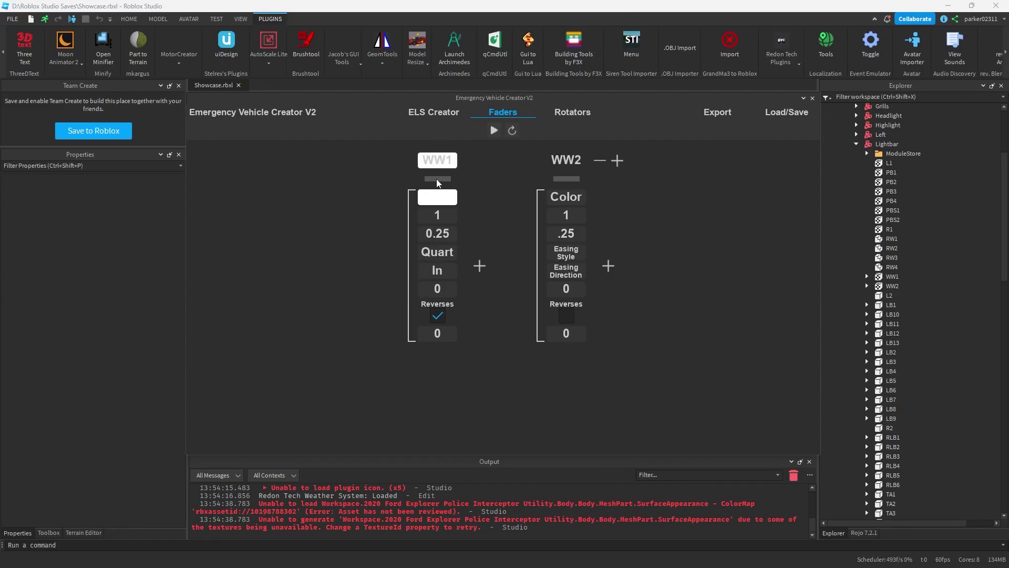
pyautogui.click(437, 318)
# Add a second tween to the WW1 fader and set its transparency goal to 1 and time to 0.25.
pyautogui.click(479, 266)
pyautogui.scroll(-2, 478, 334)
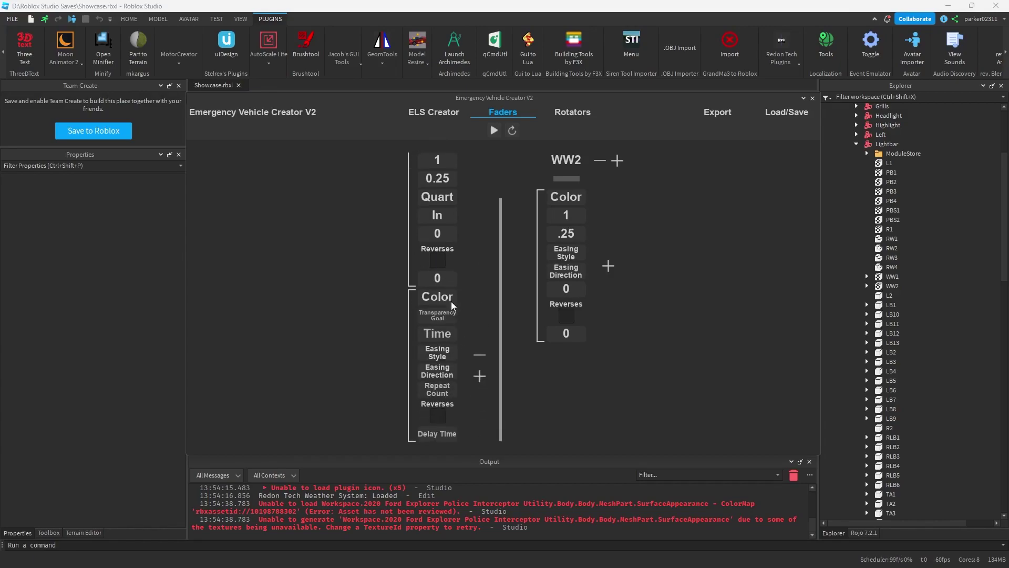
pyautogui.click(448, 301)
pyautogui.scroll(1, 393, 299)
pyautogui.click(395, 297)
pyautogui.scroll(2, 471, 320)
pyautogui.scroll(-2, 471, 319)
pyautogui.write('1')
pyautogui.write('0.25')
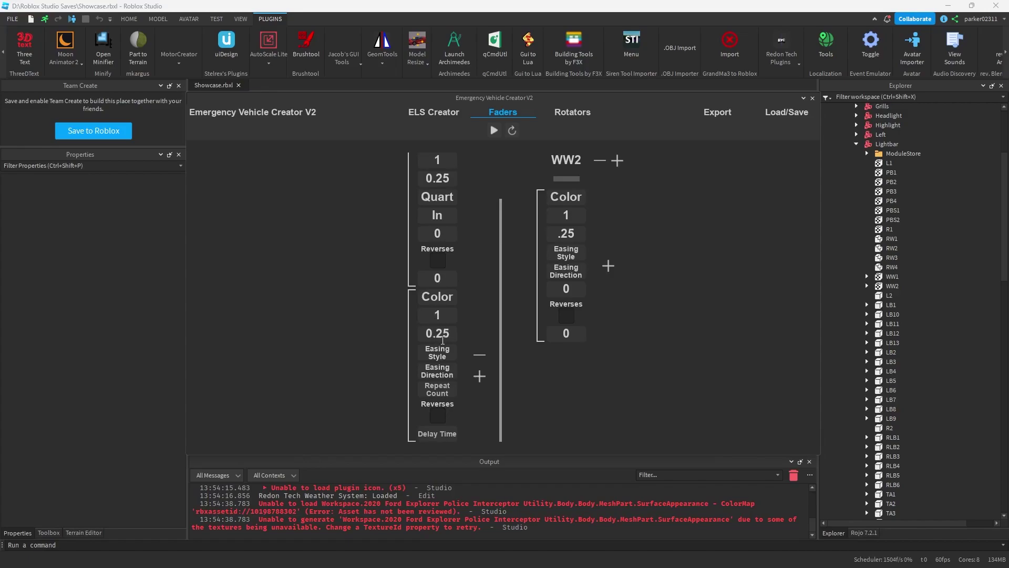
# Give the second WW1 tween the Quart easing style, direction In, and 0 for both repeat count and delay time.
pyautogui.click(443, 356)
pyautogui.scroll(2, 473, 353)
pyautogui.scroll(-2, 475, 344)
pyautogui.click(402, 393)
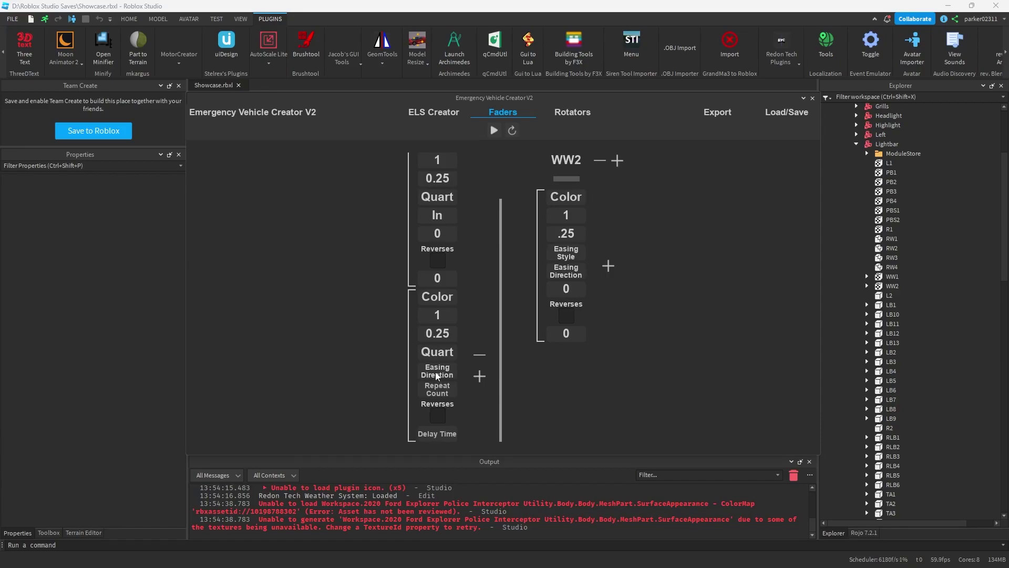
pyautogui.click(438, 374)
pyautogui.click(396, 369)
pyautogui.write('00')
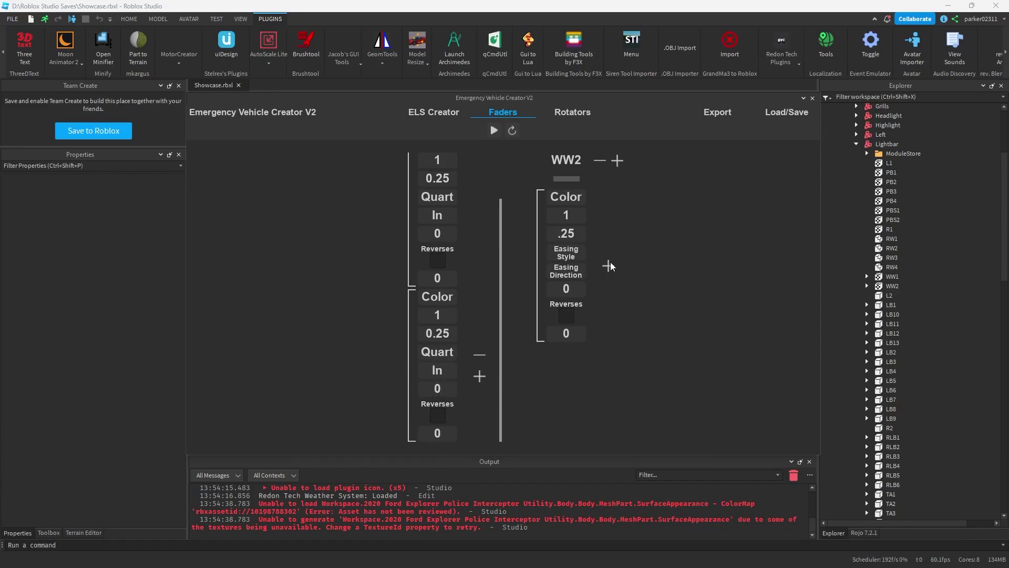
# Add a second tween to the WW2 fader and set its color to White.
pyautogui.click(608, 265)
pyautogui.scroll(-2, 601, 236)
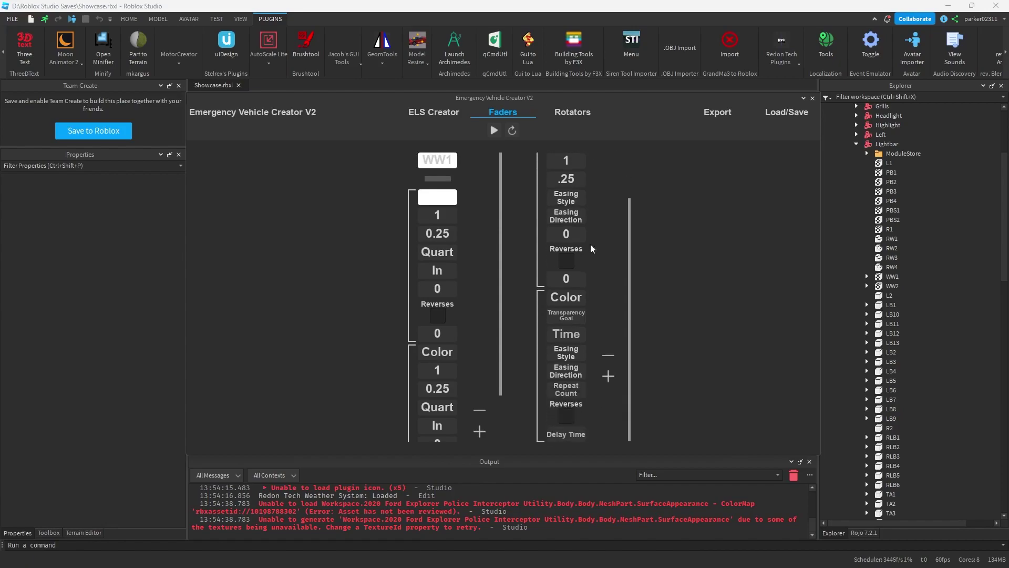
pyautogui.click(567, 297)
pyautogui.click(526, 336)
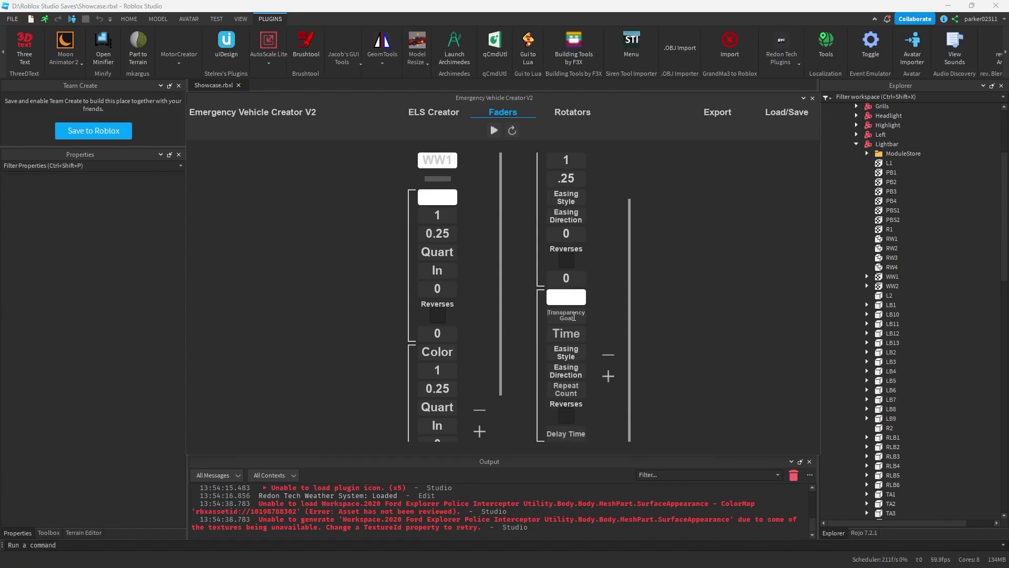
# Set the second WW2 tween's transparency goal to 1 and its time to 0.25.
pyautogui.write('1')
pyautogui.click(569, 330)
pyautogui.write('0.25')
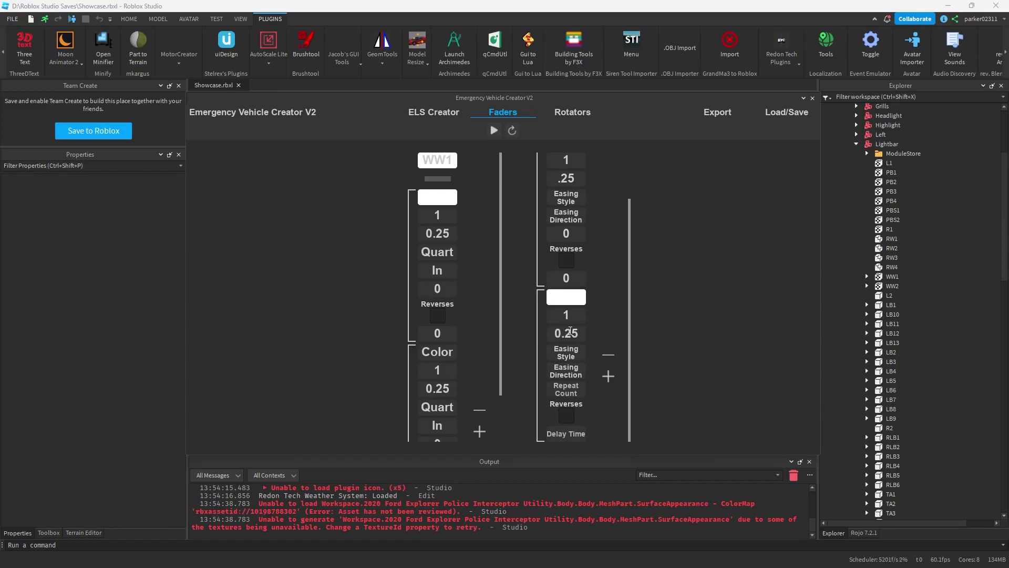
# Give the second WW2 tween the Quart easing style, direction In, and 0 for both repeat count and delay time.
pyautogui.click(564, 355)
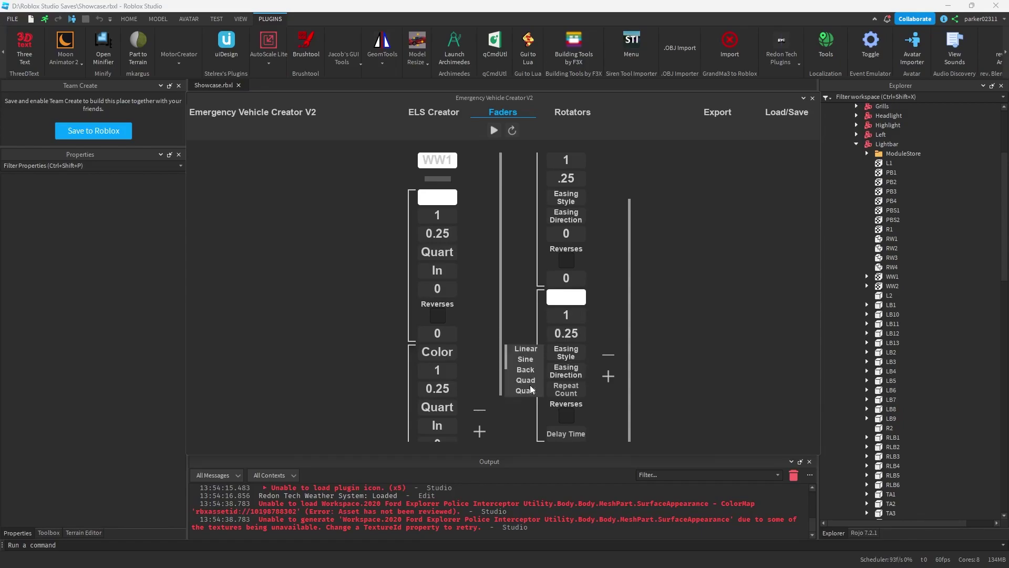
pyautogui.scroll(3, 600, 363)
pyautogui.scroll(-2, 520, 378)
pyautogui.scroll(2, 520, 378)
pyautogui.scroll(-2, 519, 381)
pyautogui.click(526, 391)
pyautogui.click(566, 373)
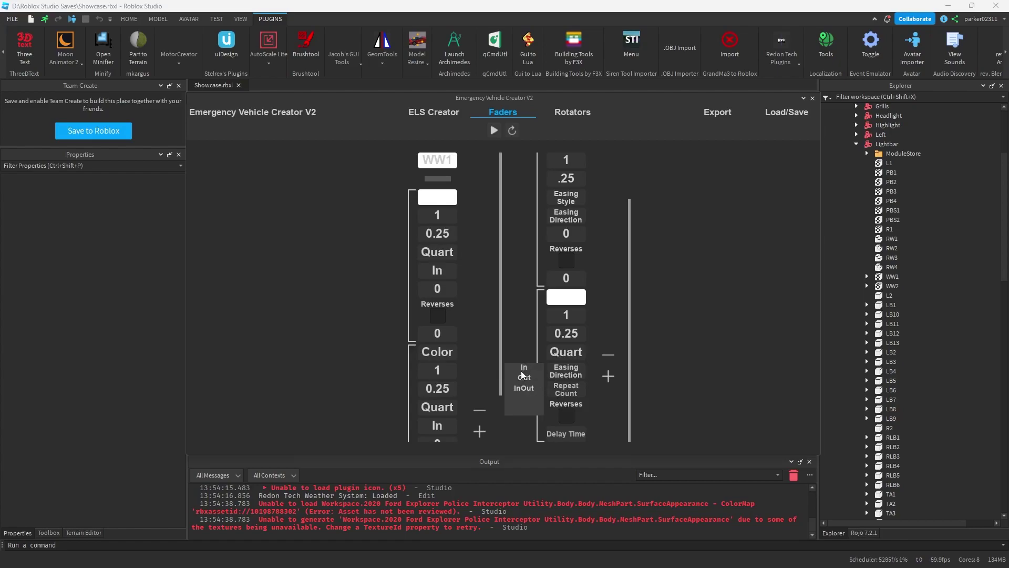
pyautogui.click(536, 370)
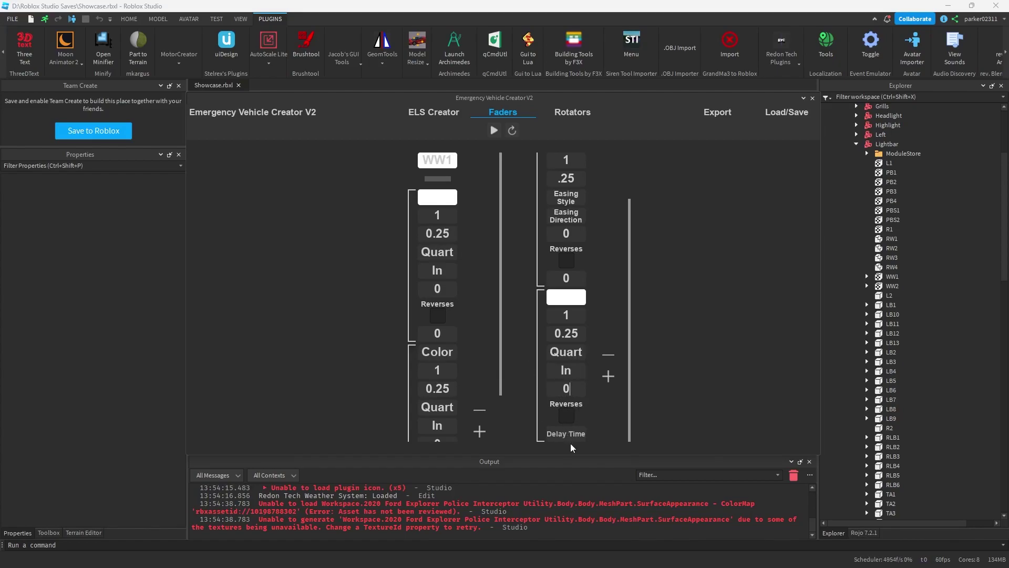
# Set the first WW2 tween's easing style to Quart and its easing direction to In.
pyautogui.scroll(2, 569, 268)
pyautogui.click(567, 253)
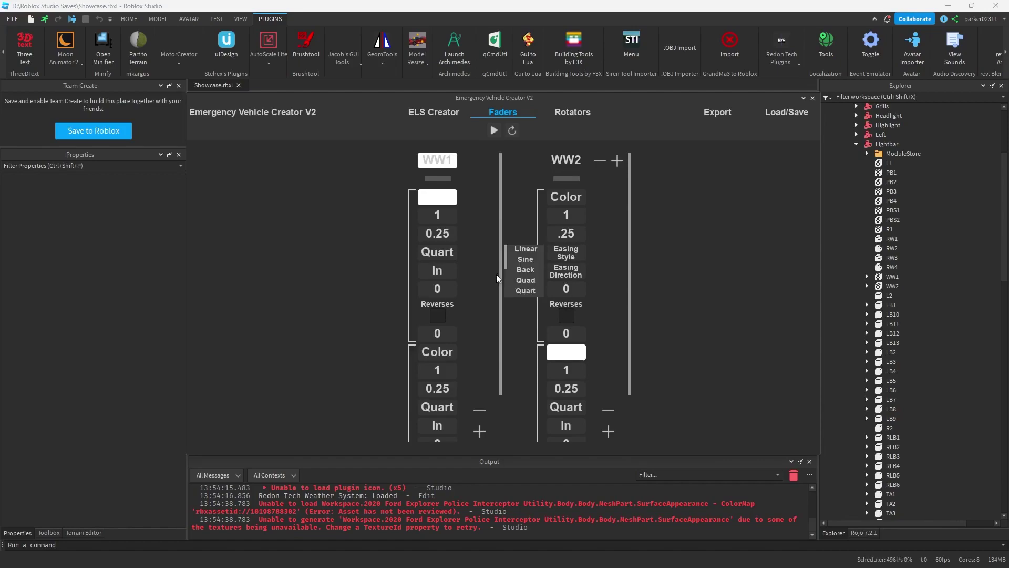
pyautogui.click(527, 290)
pyautogui.click(575, 277)
pyautogui.click(521, 272)
# Play the fader preview, check the tween settings of WW1 and WW2, and pause the playback.
pyautogui.press('space')
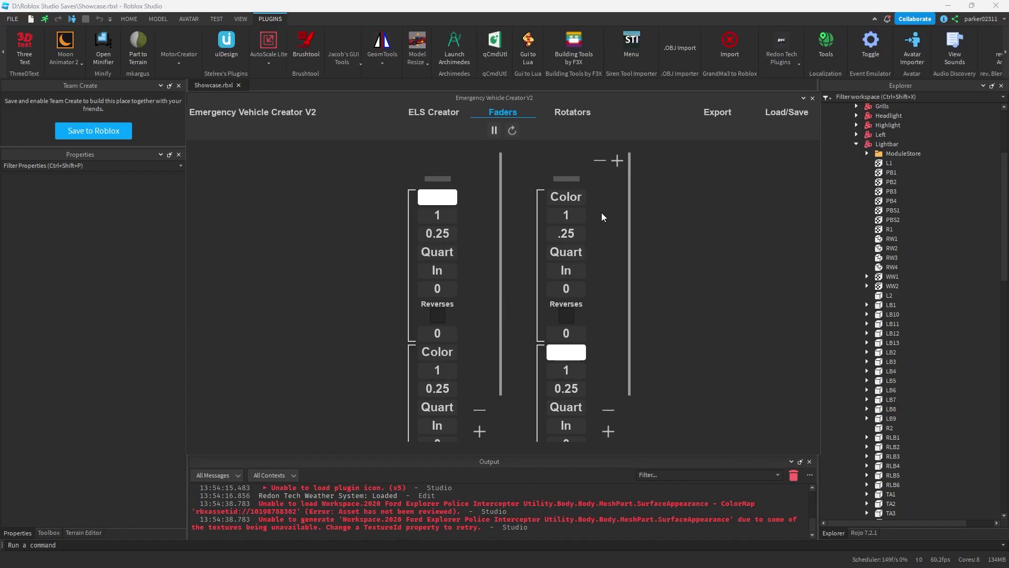
pyautogui.scroll(-2, 607, 219)
pyautogui.scroll(-2, 461, 273)
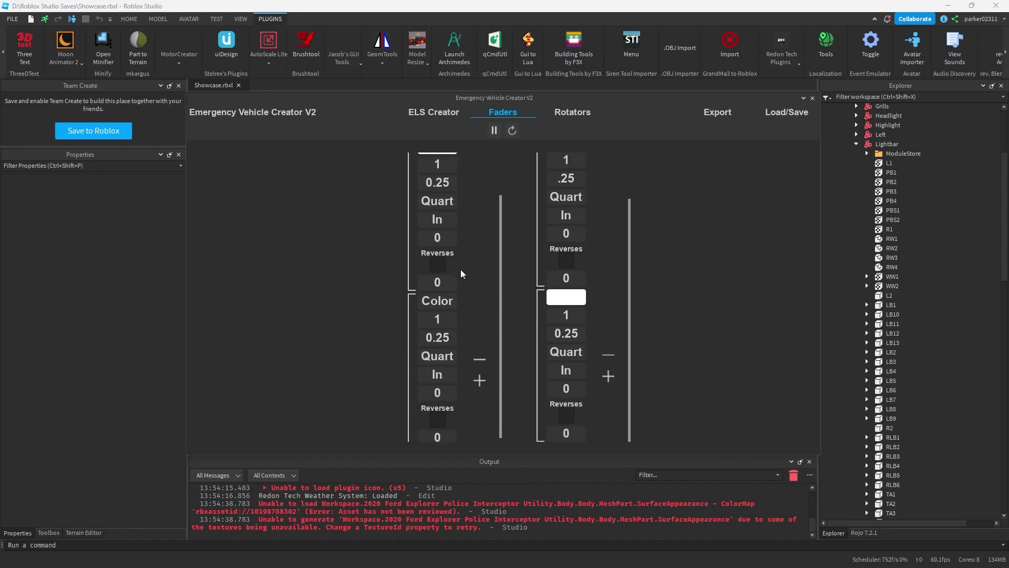
pyautogui.scroll(2, 582, 252)
pyautogui.scroll(1, 462, 279)
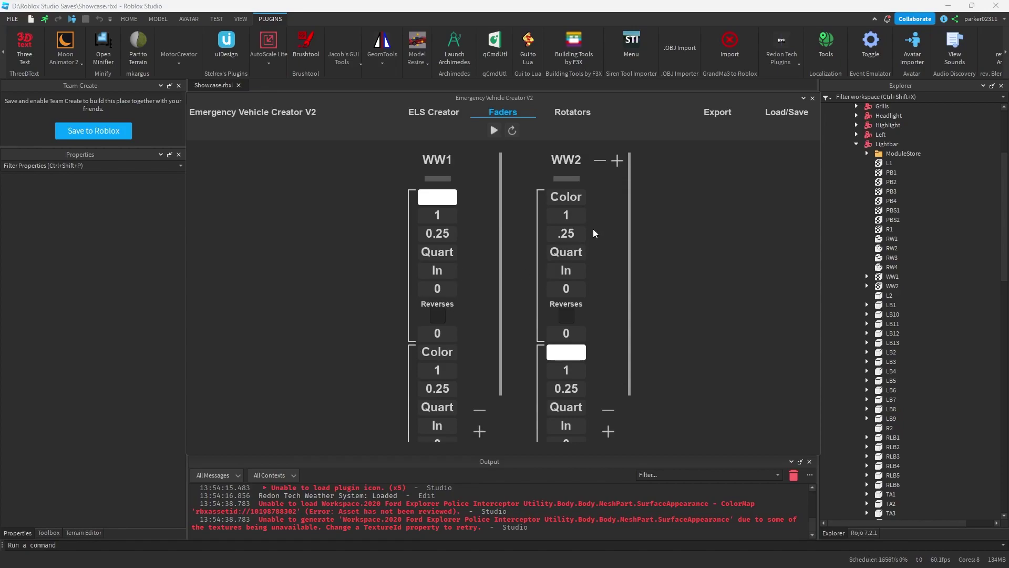
# Set the transparency goal to 0 in WW1's second tween and in WW2's first tween.
pyautogui.press('BackSpace')
pyautogui.write('00')
pyautogui.press('Return')
# Create a save of the pattern named "Demo Video Faders".
pyautogui.click(785, 117)
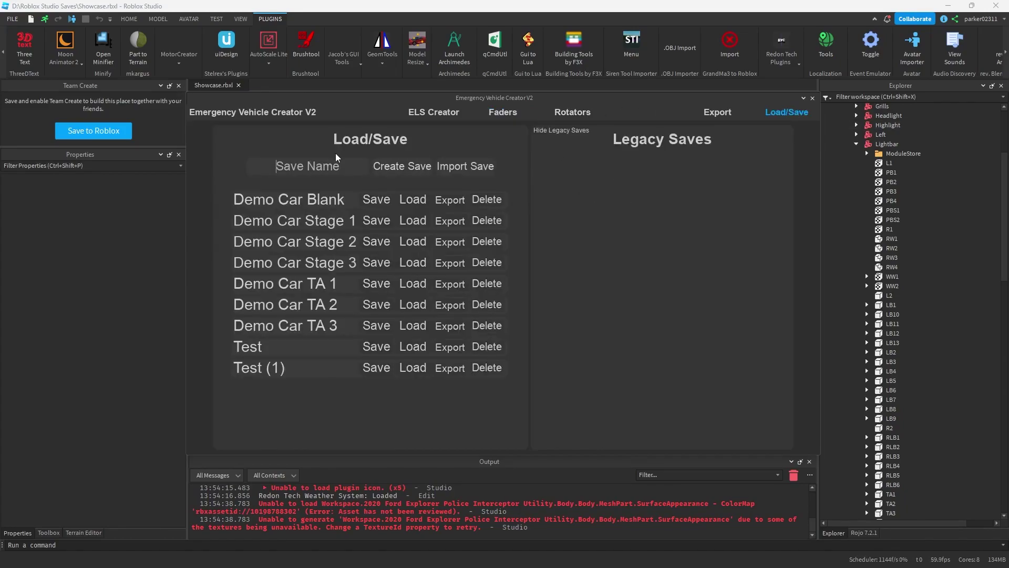
pyautogui.write('Demo Video Faders')
pyautogui.click(387, 169)
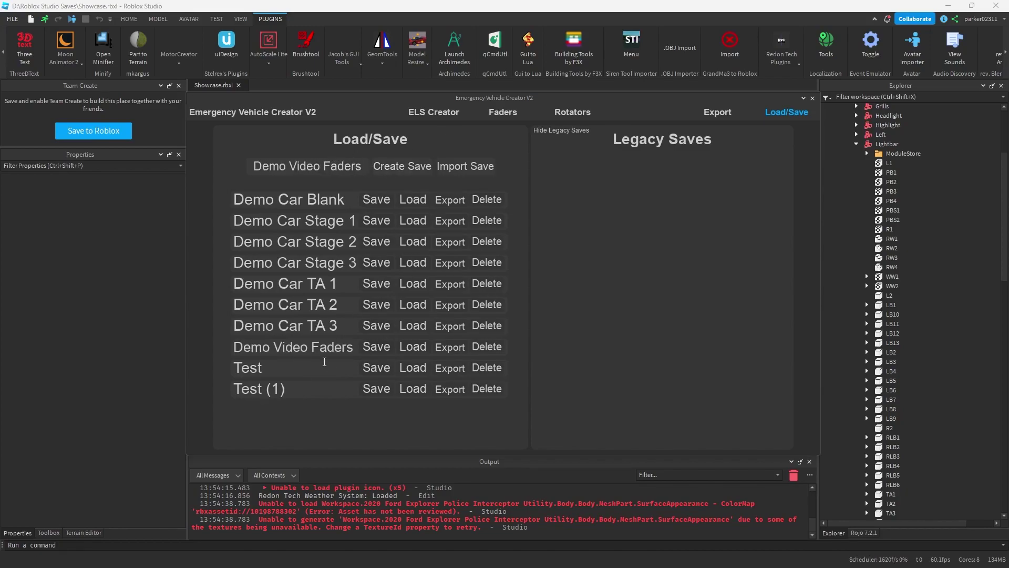
# Export the faders to the 2013 Ford Explorer Police Interceptor Utility as a Chassis Plugin, overwriting Pattern 1 under Stages.
pyautogui.click(716, 114)
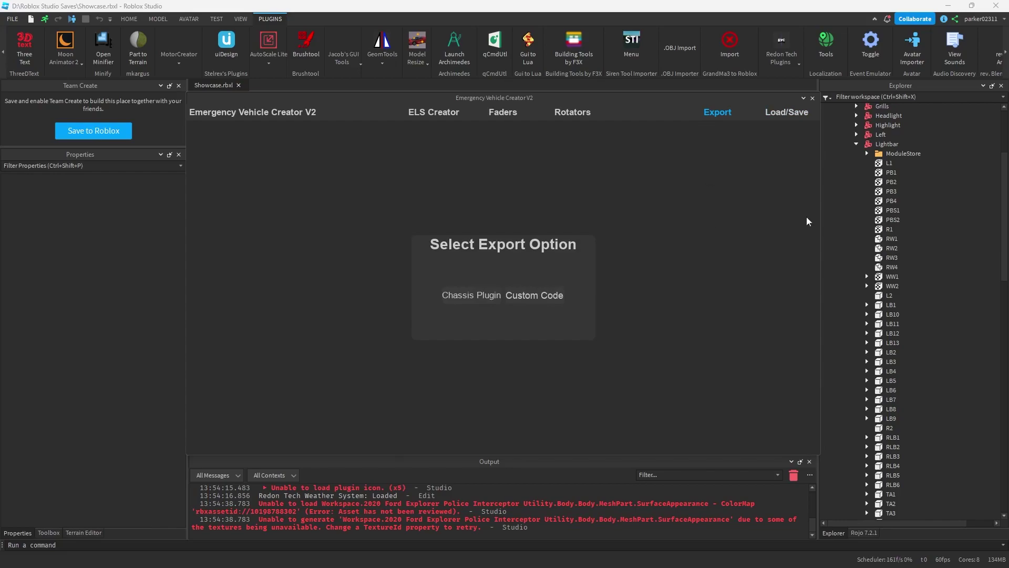
pyautogui.scroll(5, 894, 210)
pyautogui.click(912, 155)
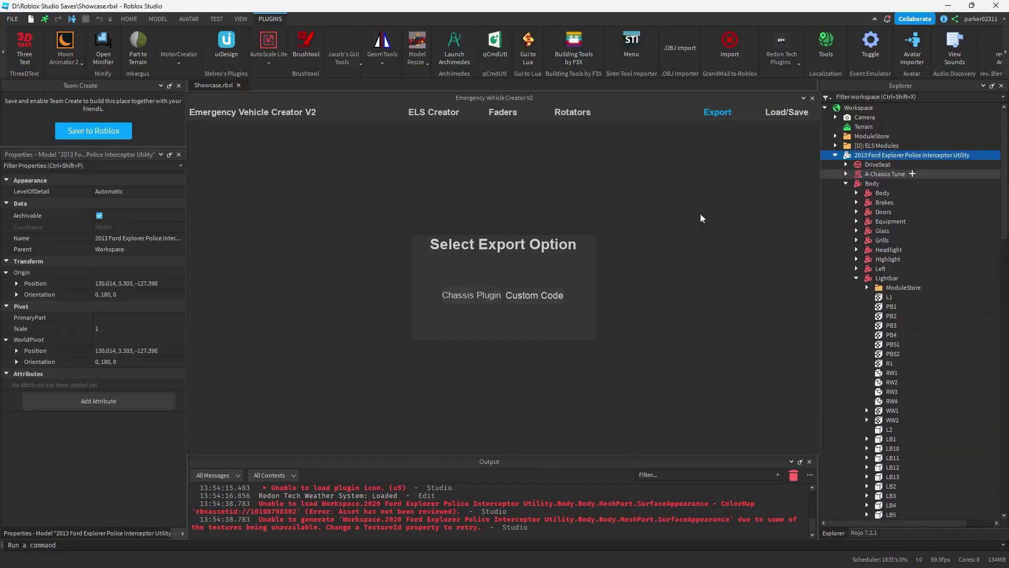
pyautogui.click(471, 295)
pyautogui.click(469, 309)
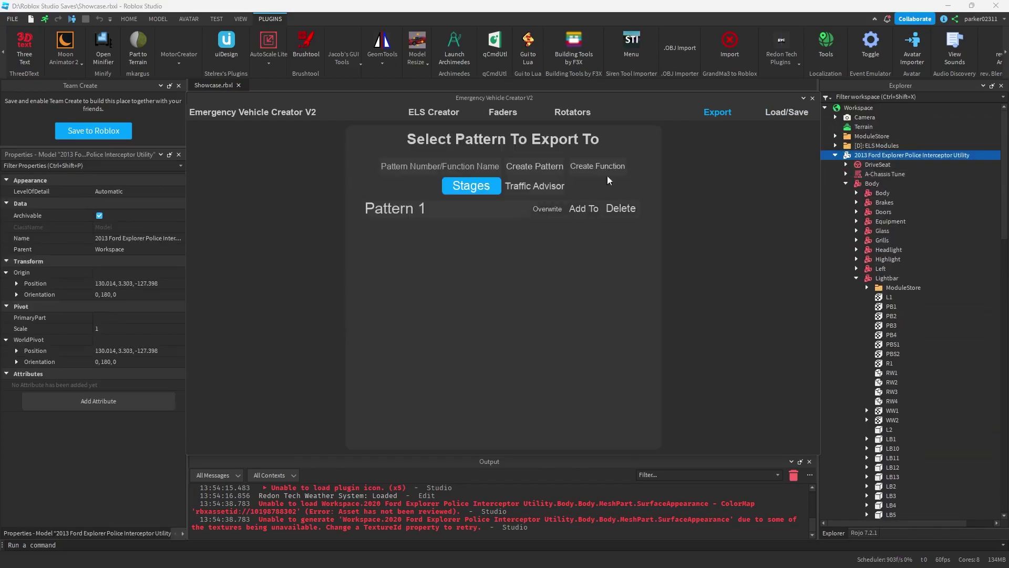
pyautogui.click(549, 213)
pyautogui.click(462, 301)
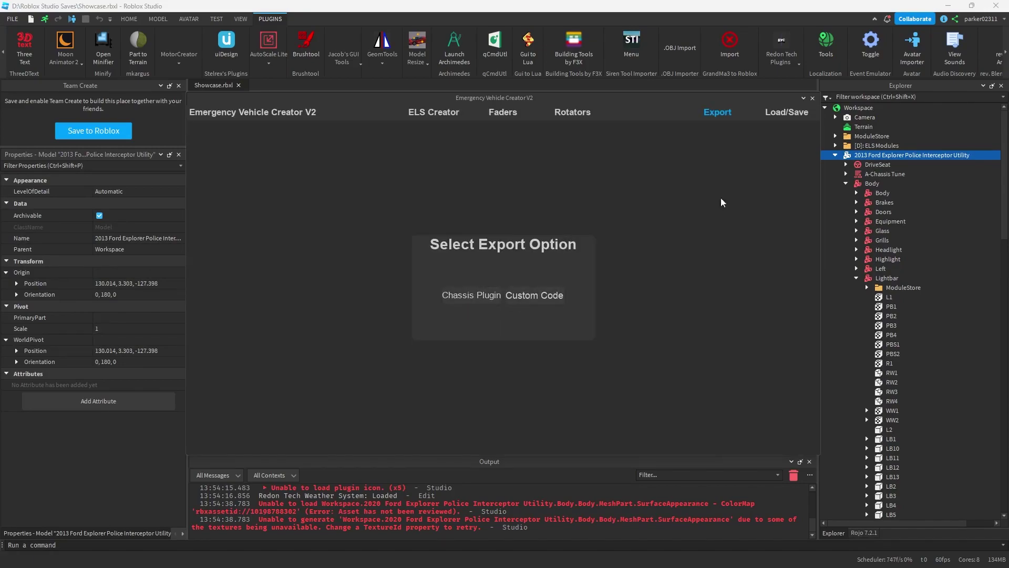
# Close the vehicle creator and open the exported EVCExport script in the Lightbar's ModuleStore, under Stages, Pattern1.
pyautogui.click(812, 98)
pyautogui.click(866, 287)
pyautogui.click(877, 297)
pyautogui.click(888, 307)
pyautogui.doubleClick(916, 317)
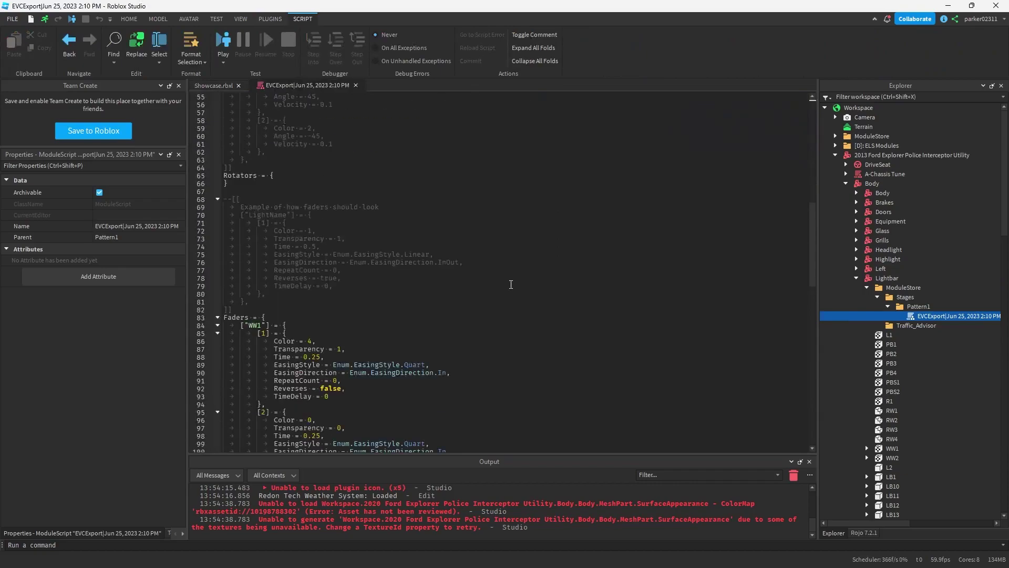
# Examine the WW1 and WW2 tween entries in the script's Faders table and close the script.
pyautogui.scroll(-8, 510, 285)
pyautogui.moveTo(240, 151); pyautogui.dragTo(364, 370)
pyautogui.click(364, 370)
pyautogui.scroll(-7, 363, 370)
pyautogui.click(363, 370)
pyautogui.scroll(8, 336, 341)
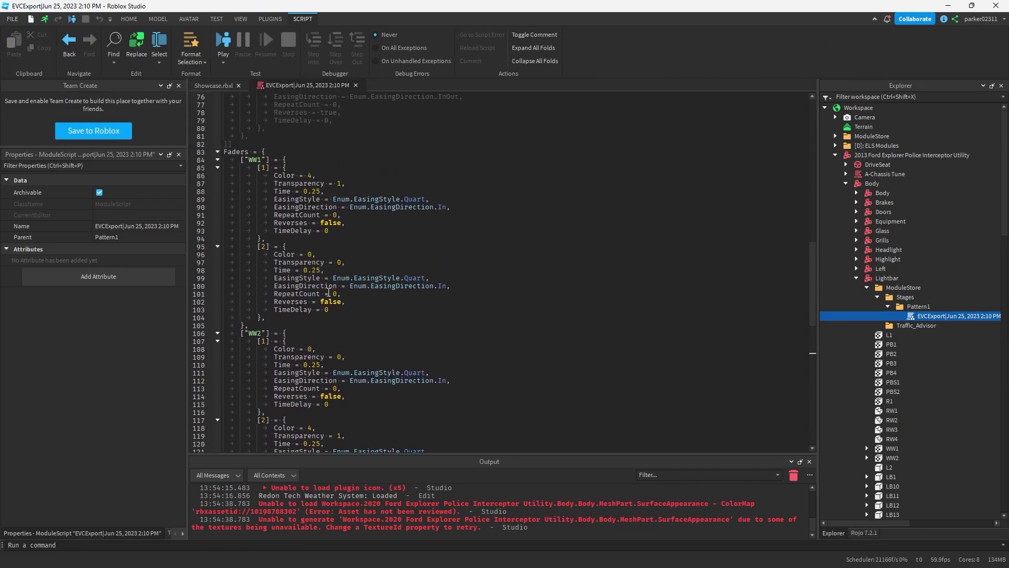
pyautogui.scroll(1, 318, 231)
pyautogui.click(428, 317)
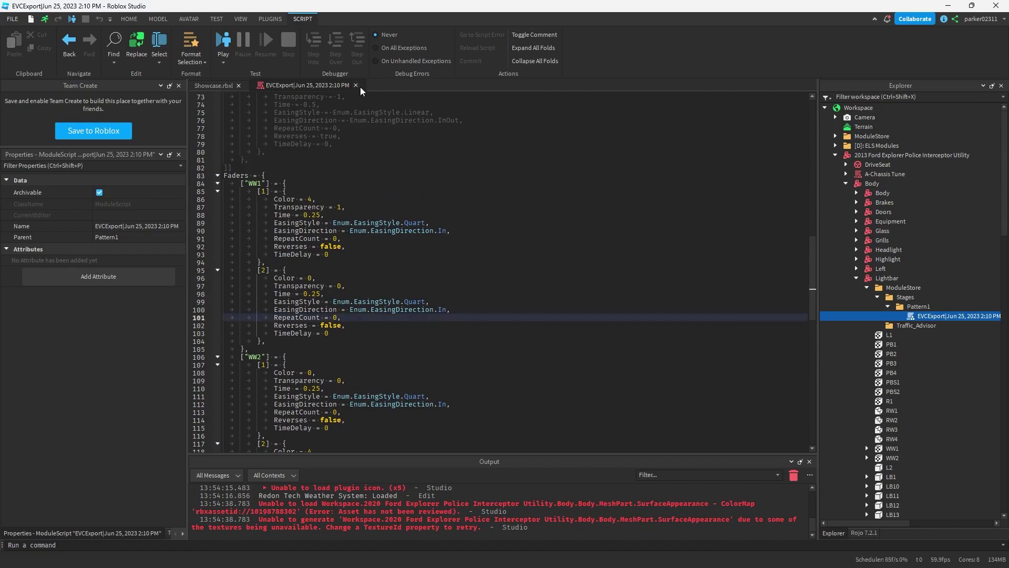
pyautogui.click(355, 85)
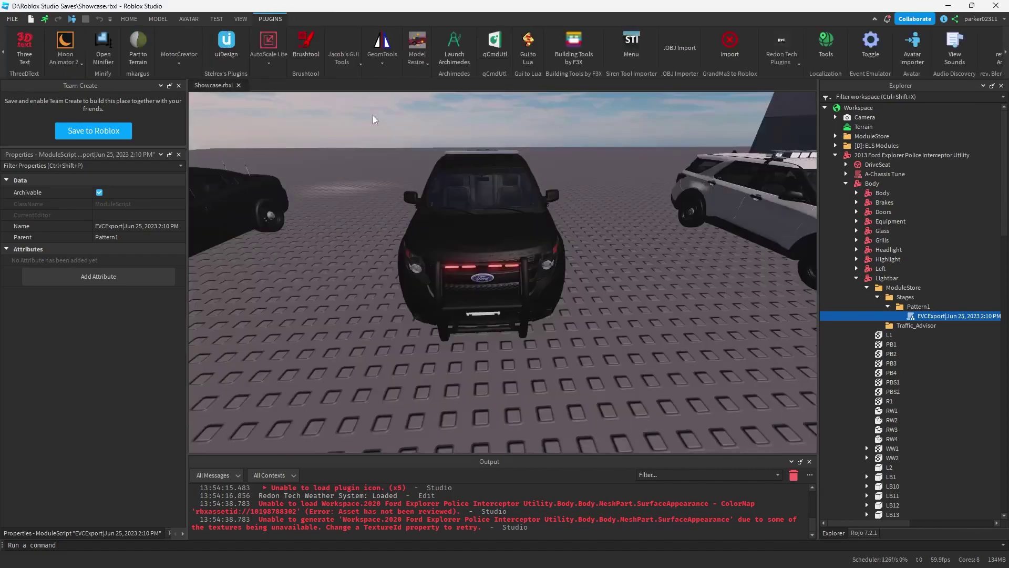
# Start a play test at the current camera location and get into the police vehicle.
pyautogui.click(129, 19)
pyautogui.click(496, 62)
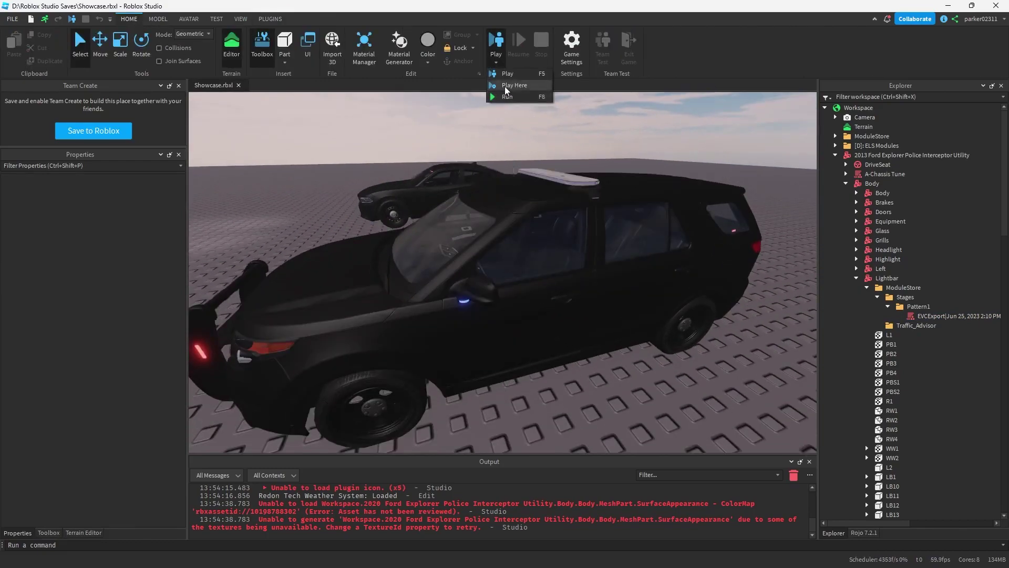
pyautogui.click(504, 86)
pyautogui.press('w')
pyautogui.press('space')
# Watch the fading WW1 and WW2 lights from the front of the vehicle and stop the play test.
pyautogui.moveTo(622, 226); pyautogui.dragTo(622, 226, button='right')
pyautogui.scroll(2, 622, 226)
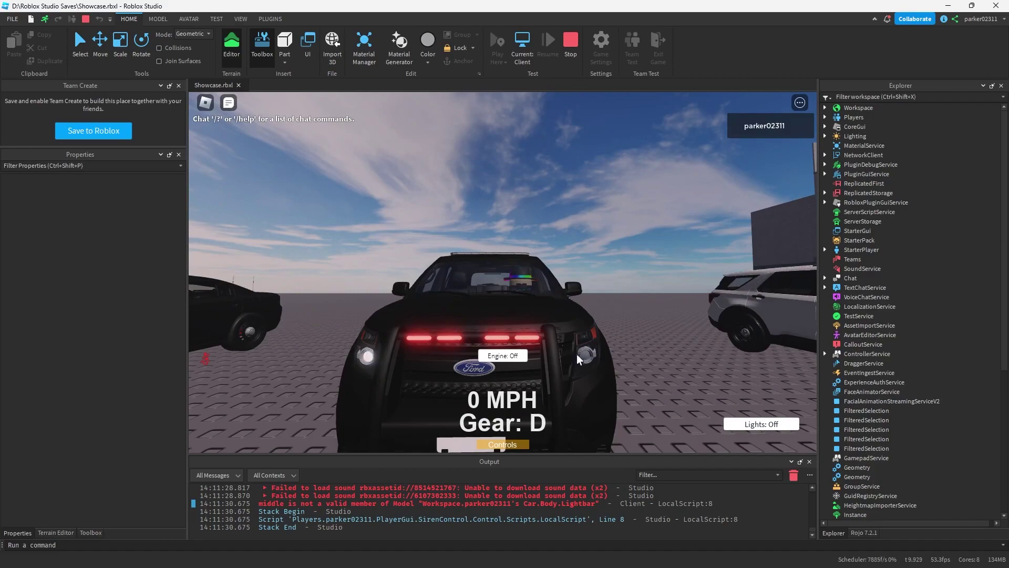
pyautogui.scroll(-3, 622, 228)
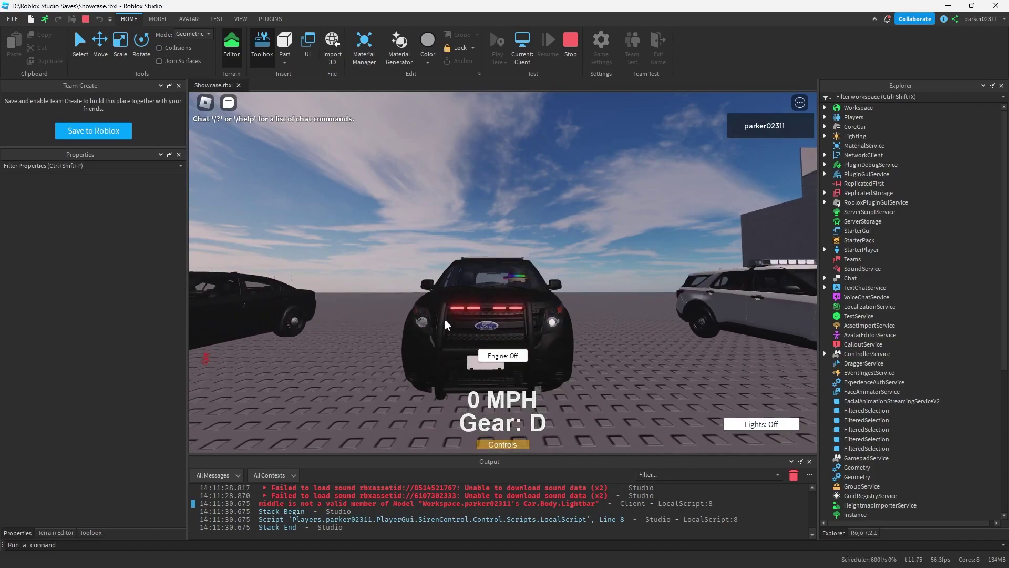
pyautogui.moveTo(436, 330); pyautogui.dragTo(459, 343, button='right')
pyautogui.moveTo(563, 372); pyautogui.dragTo(527, 282, button='right')
pyautogui.click(570, 48)
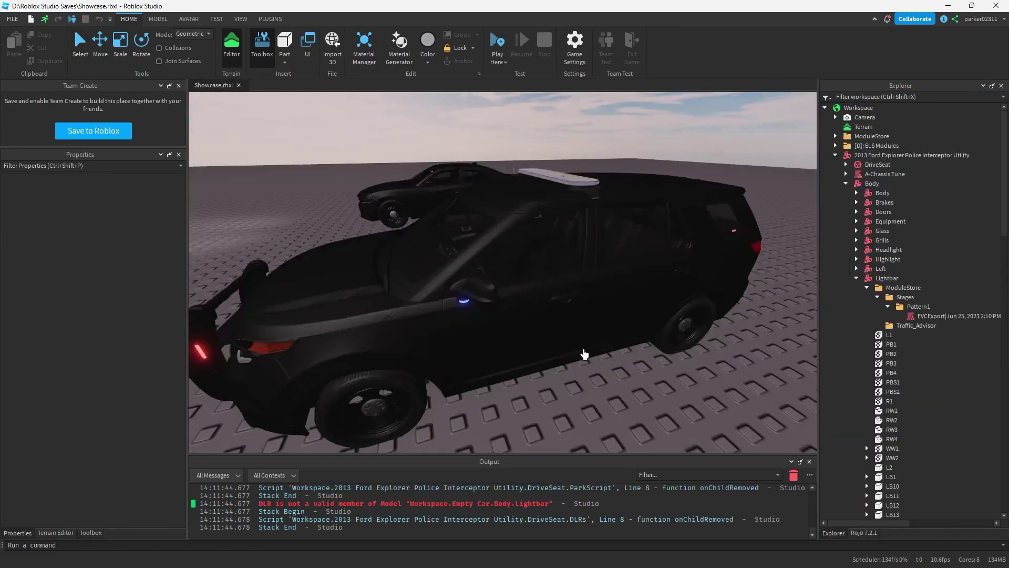
pyautogui.click(539, 328)
pyautogui.press('s')
pyautogui.moveTo(539, 328); pyautogui.dragTo(541, 332, button='right')
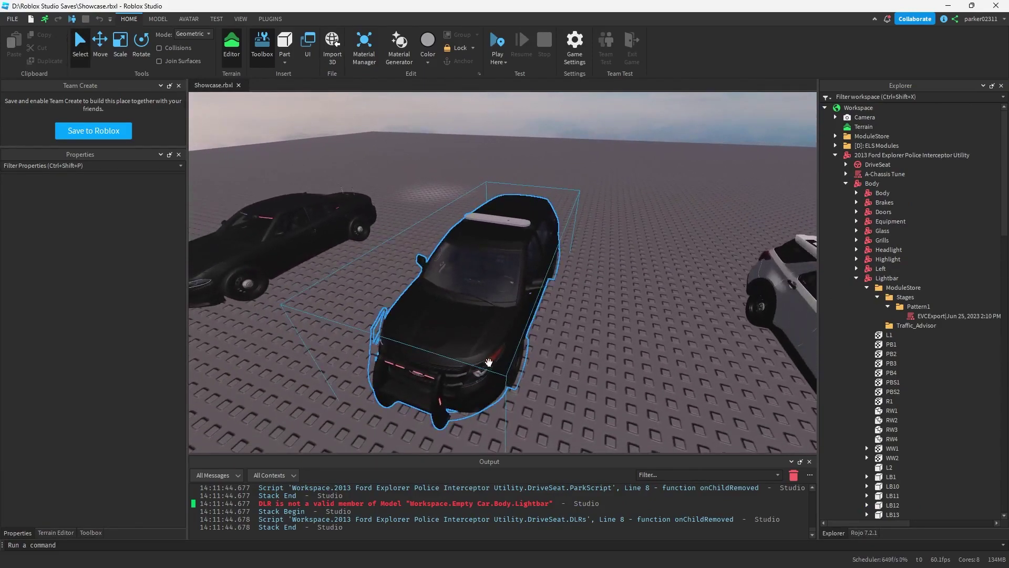
pyautogui.press('s')
pyautogui.press('q')
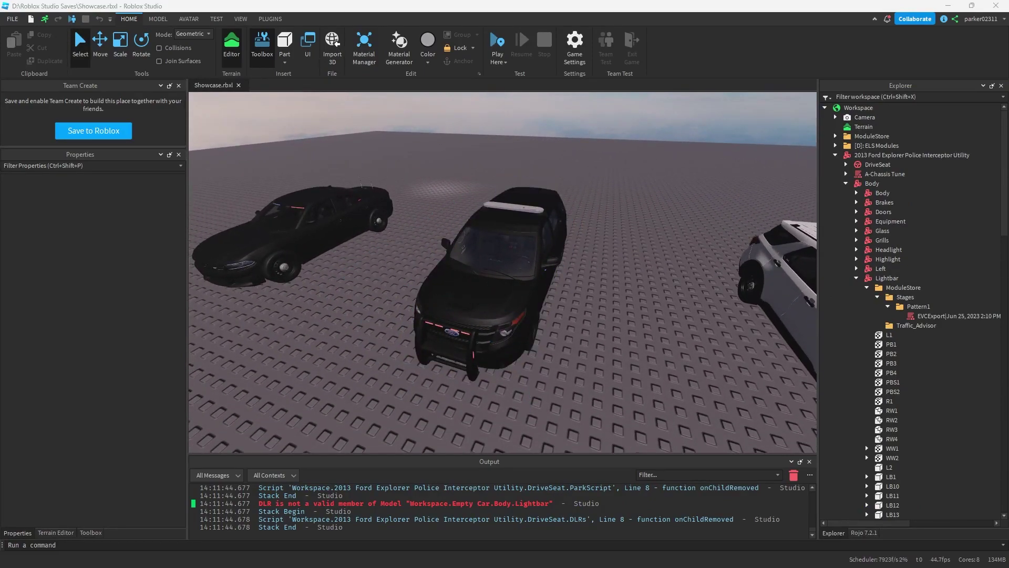